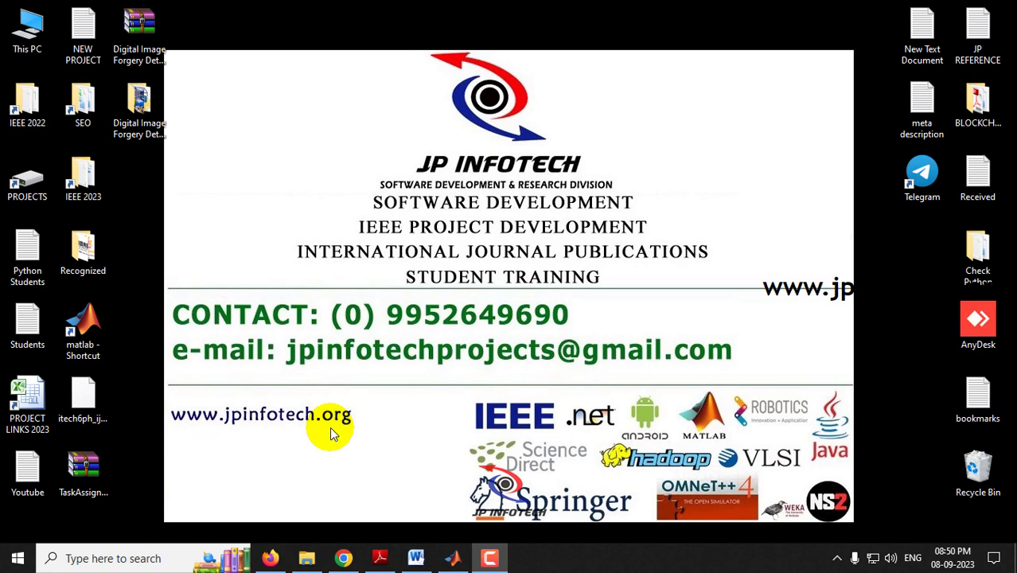
View the jpinfotech.org home page in Chrome, and highlight the proposed project title in the Word document
left_click(344, 558)
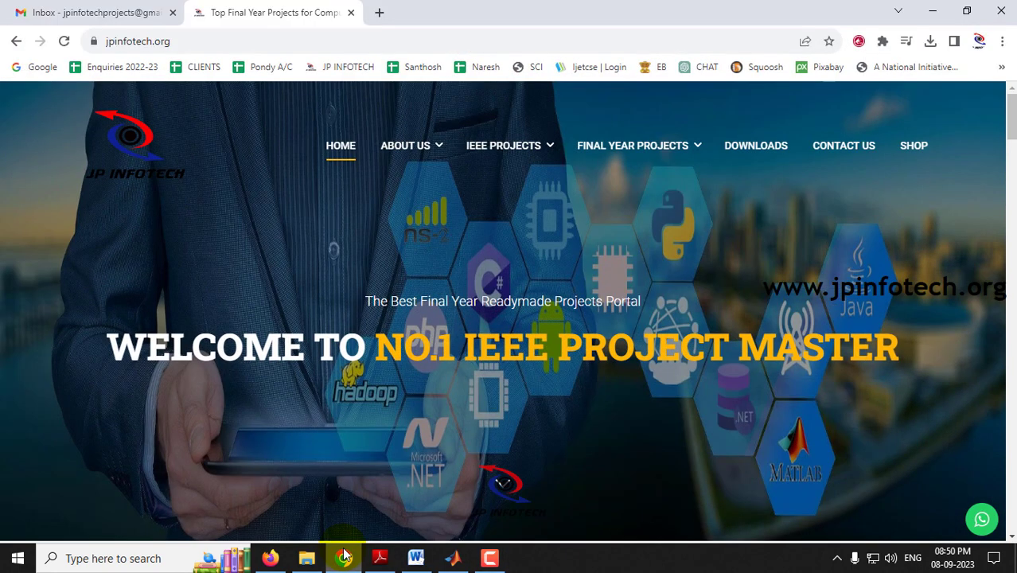
left_click(415, 558)
left_click_drag(294, 356, 602, 390)
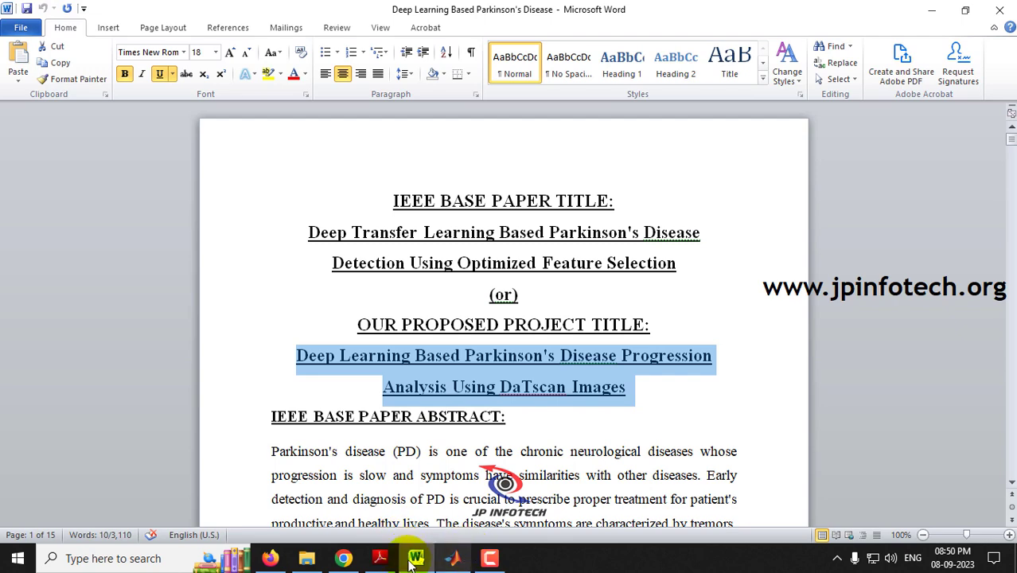
Switch to the base paper in Adobe Reader, highlight its title, and review the abstract before returning to the desktop
left_click(381, 558)
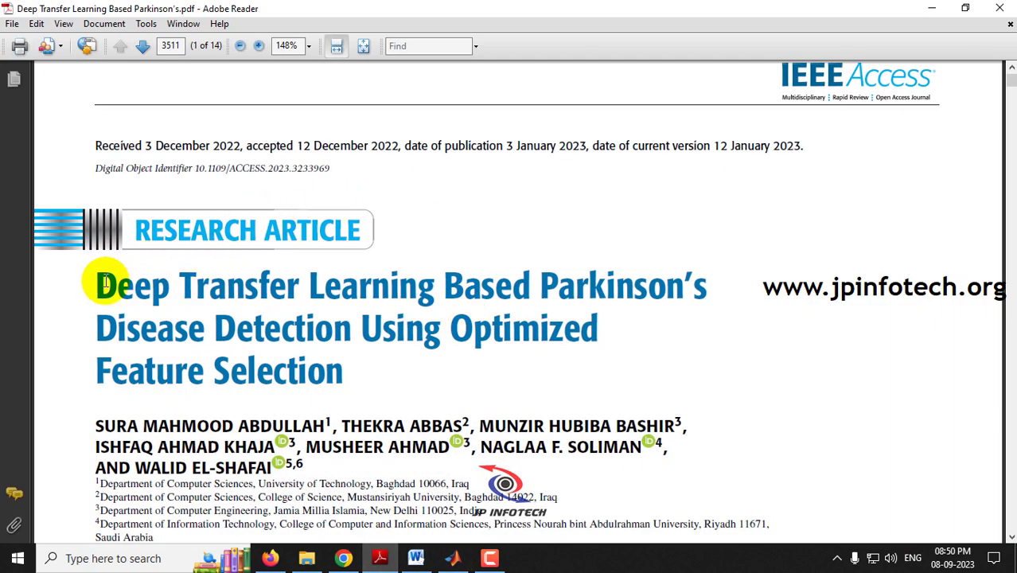
left_click_drag(93, 285, 326, 386)
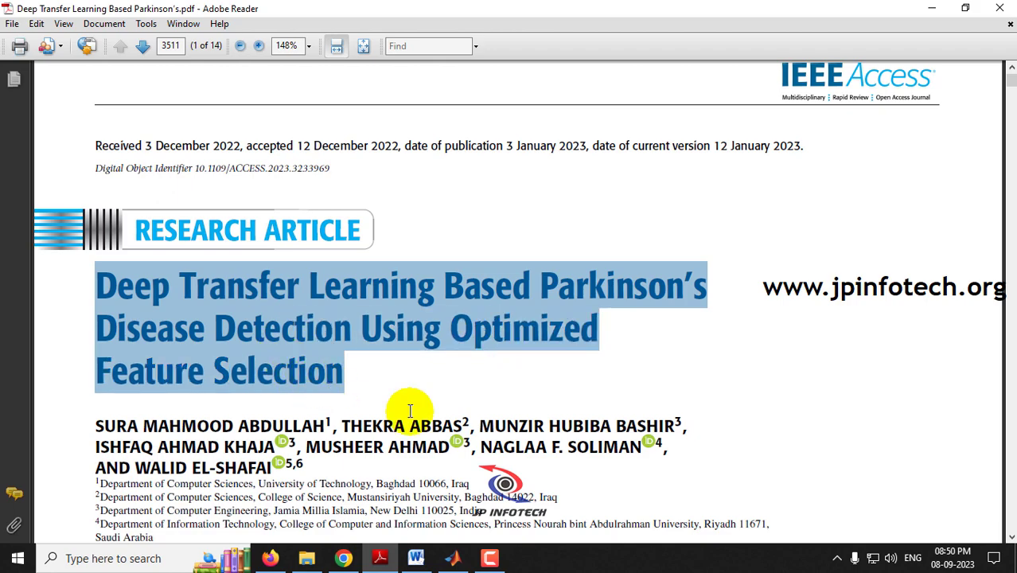
scroll(410, 412, "down", 5)
scroll(410, 411, "up", 1)
scroll(410, 411, "down", 7)
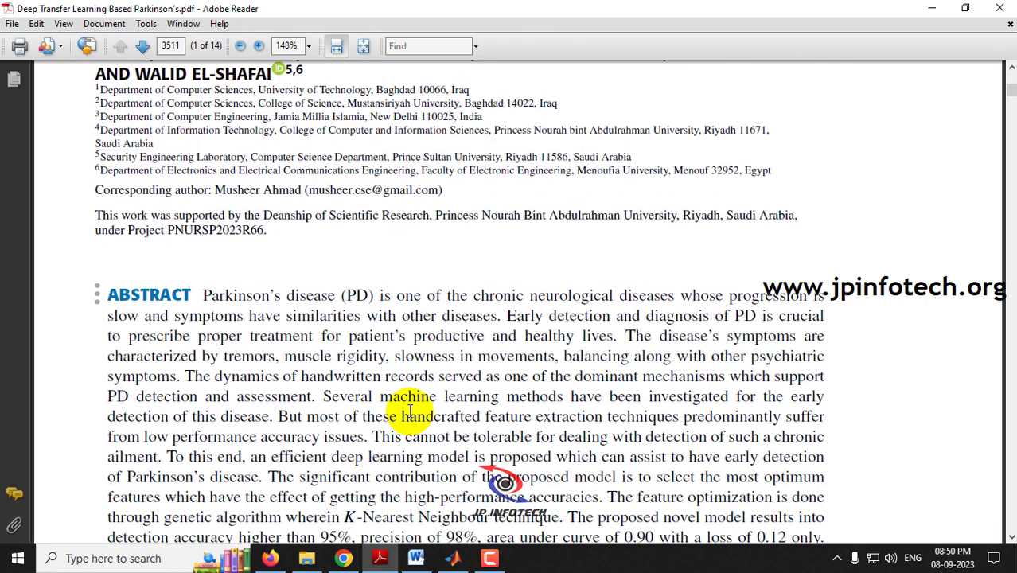
scroll(409, 412, "down", 5)
scroll(410, 411, "up", 6)
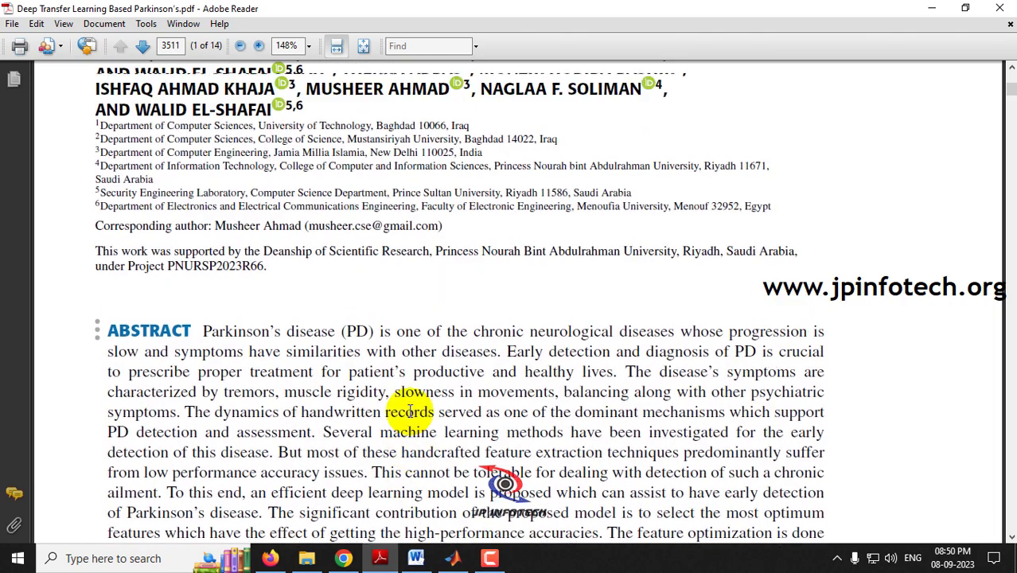
scroll(410, 411, "up", 2)
scroll(410, 411, "down", 3)
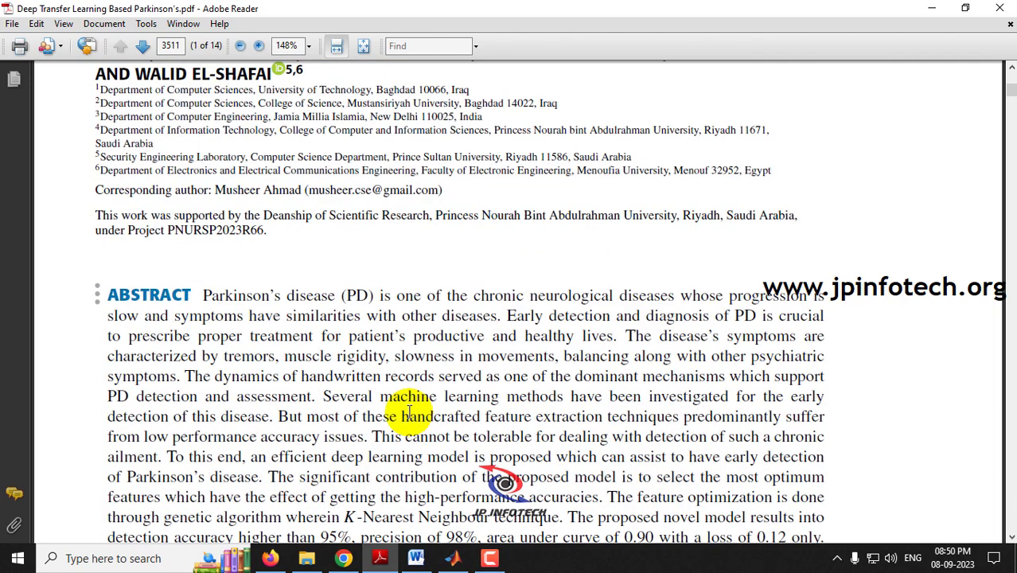
scroll(410, 412, "down", 4)
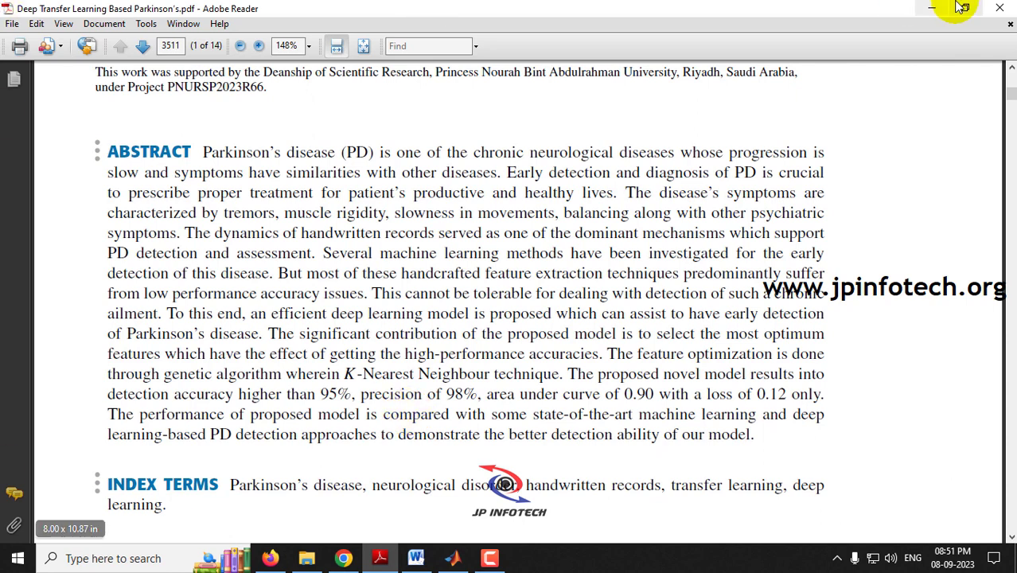
mouse_move(1009, 94)
left_mouse_down()
mouse_move(1009, 255)
mouse_move(1009, 82)
left_mouse_up()
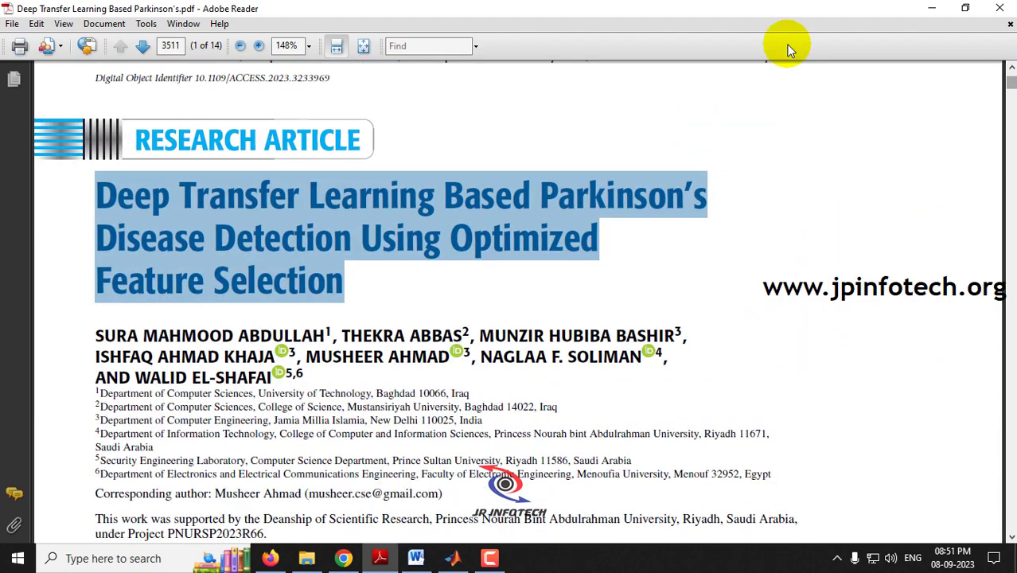
left_click(336, 227)
key("super+d")
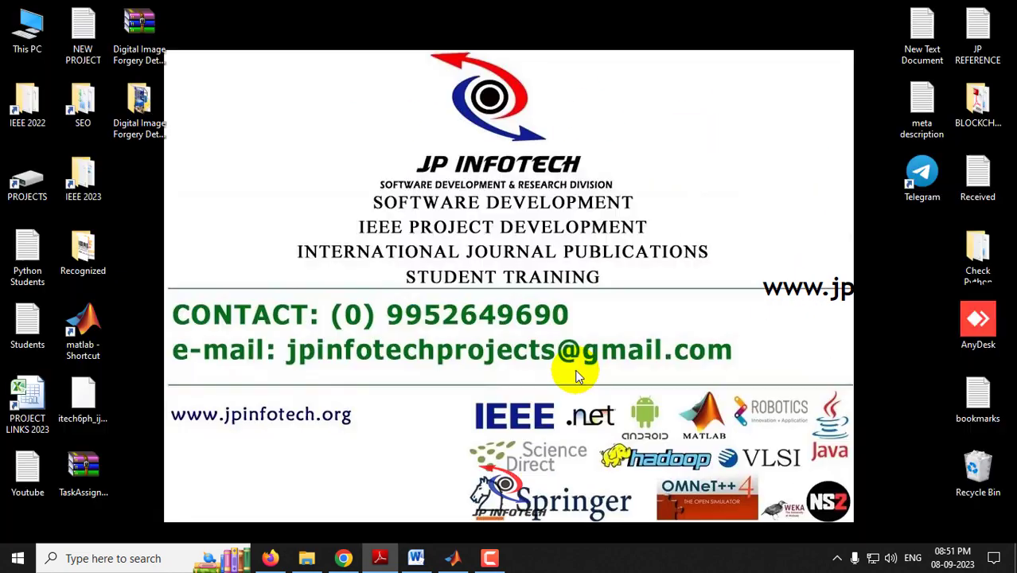
Return to the Word document and highlight "DaTscan Images" in the proposed title and the IEEE BASE PAPER ABSTRACT heading
left_click(415, 557)
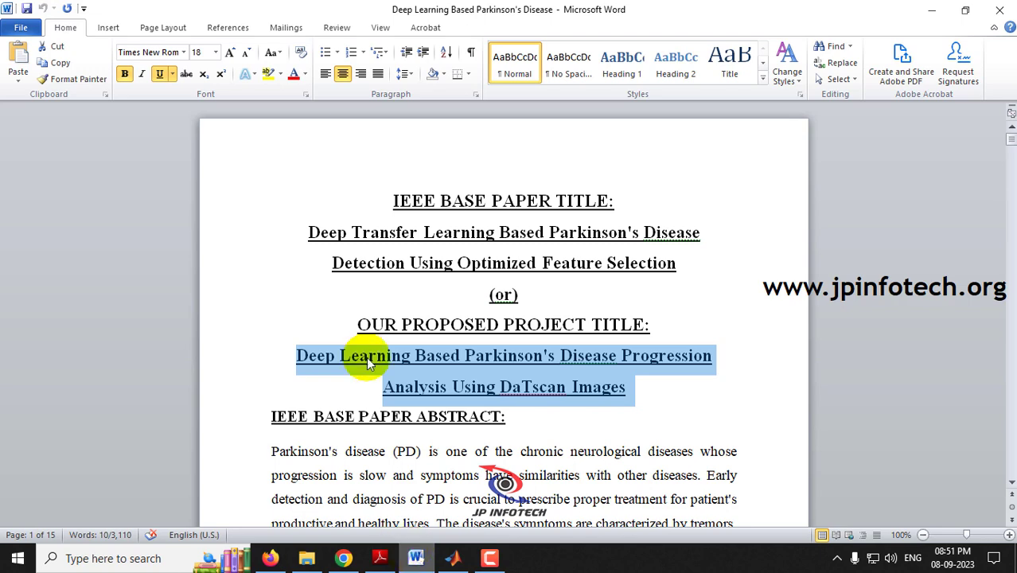
left_click(627, 388)
scroll(626, 388, "down", 3)
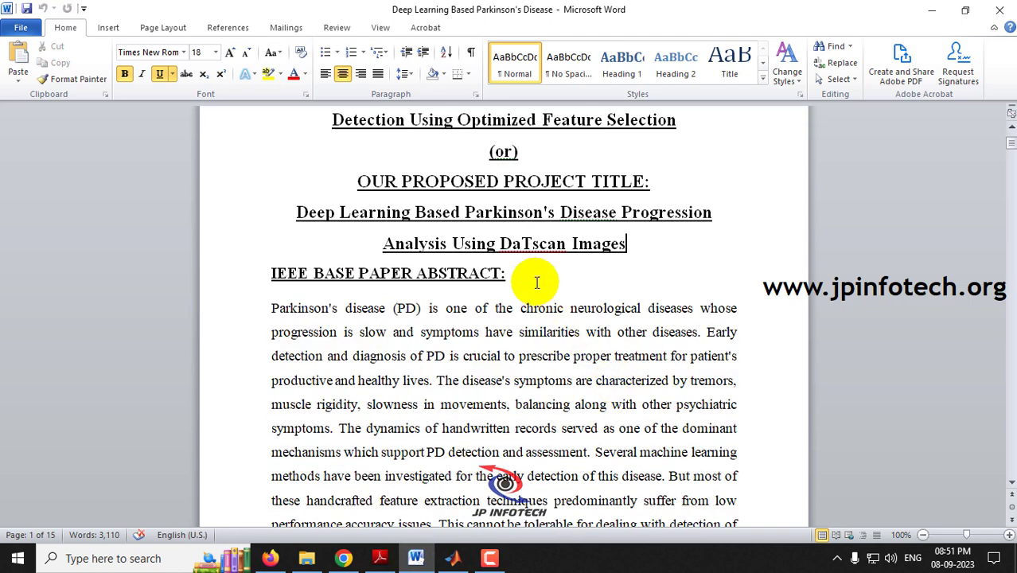
left_click_drag(501, 245, 629, 250)
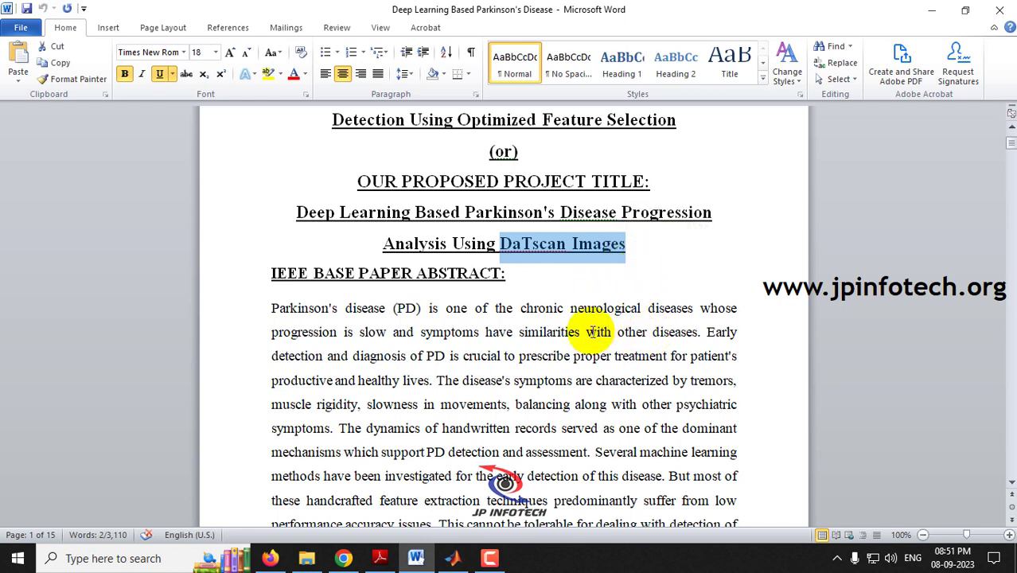
left_click(241, 274)
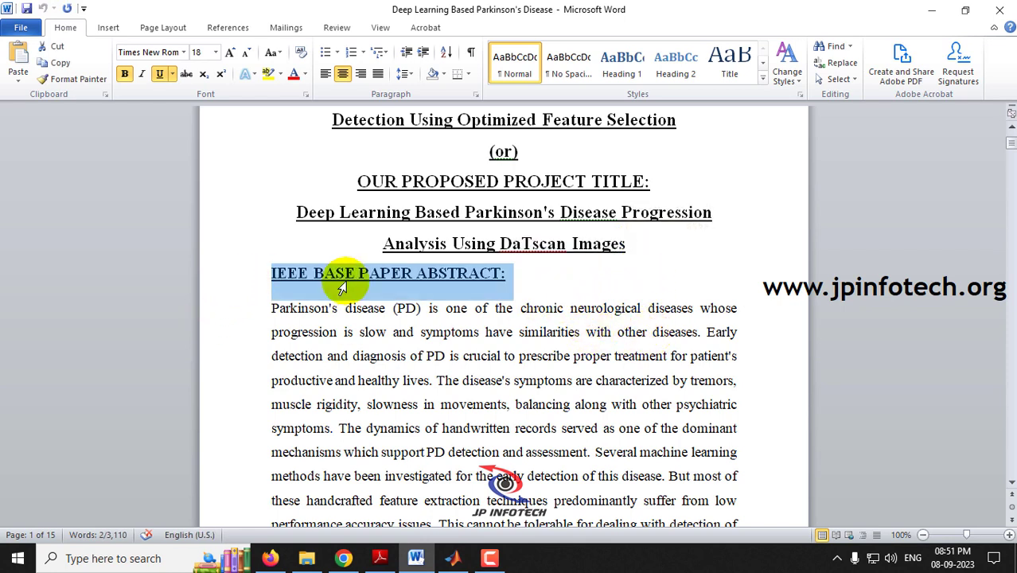
Highlight the OUR PROPOSED PROJECT ABSTRACT heading and the words "MATLAB" and "Inception V3 model" in the text below it
scroll(386, 281, "down", 10)
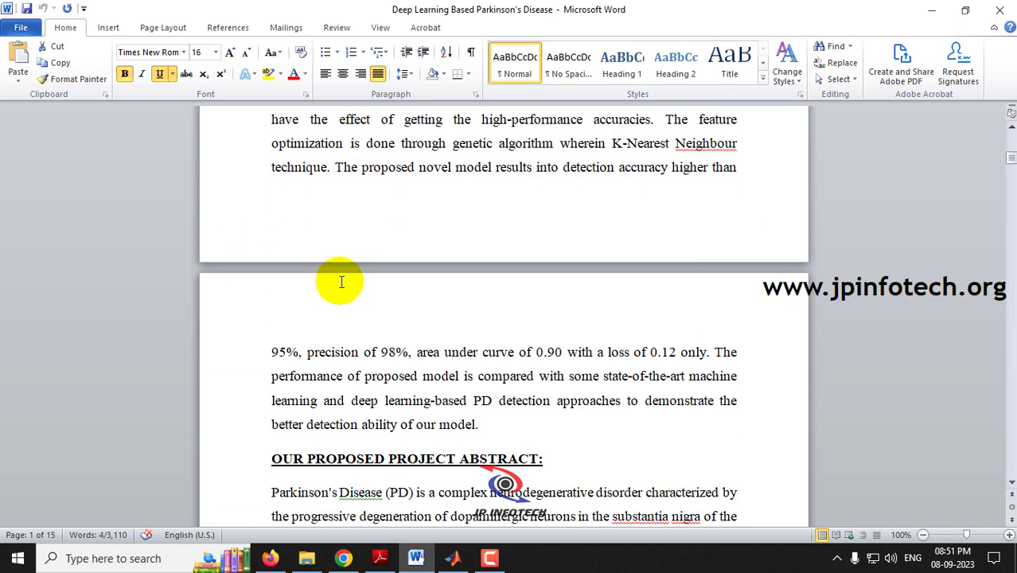
scroll(340, 281, "down", 5)
left_click_drag(273, 244, 542, 245)
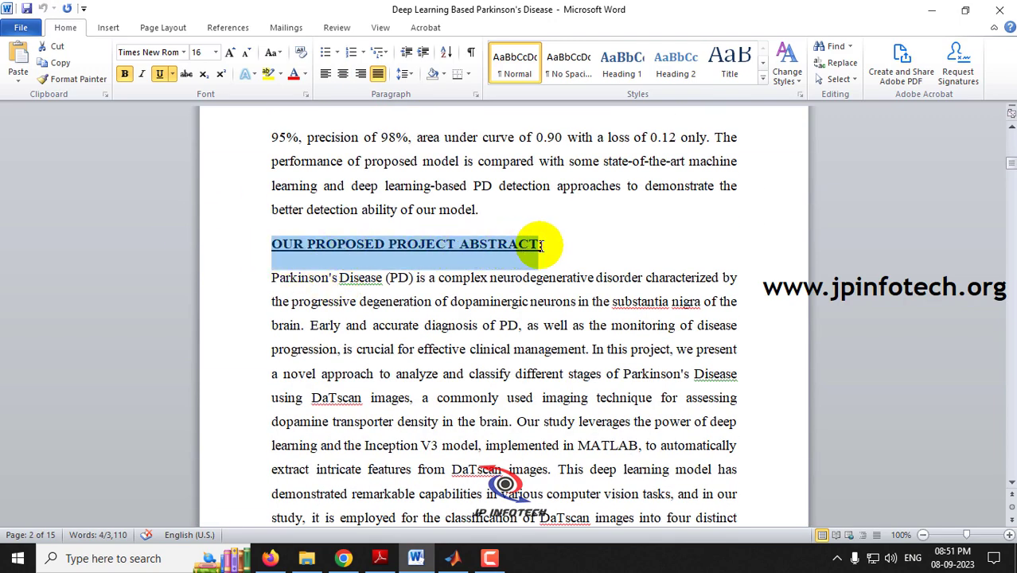
scroll(625, 274, "down", 2)
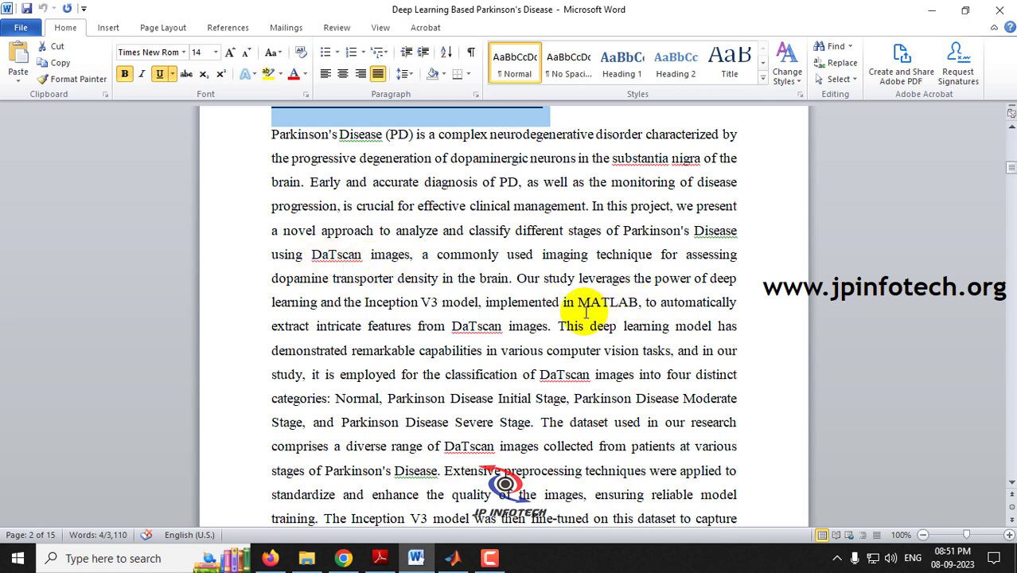
left_click_drag(579, 303, 637, 301)
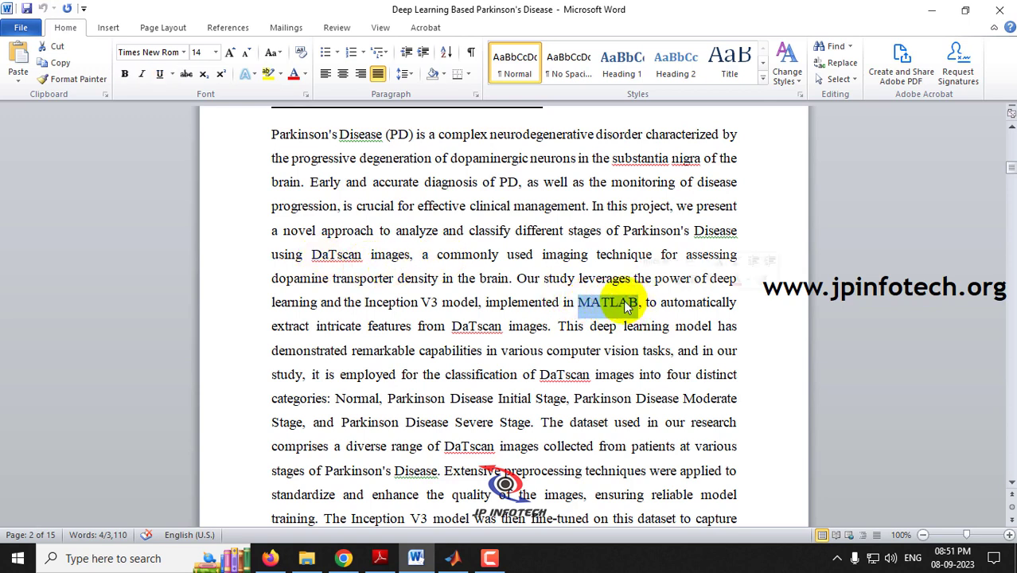
left_click_drag(365, 303, 460, 303)
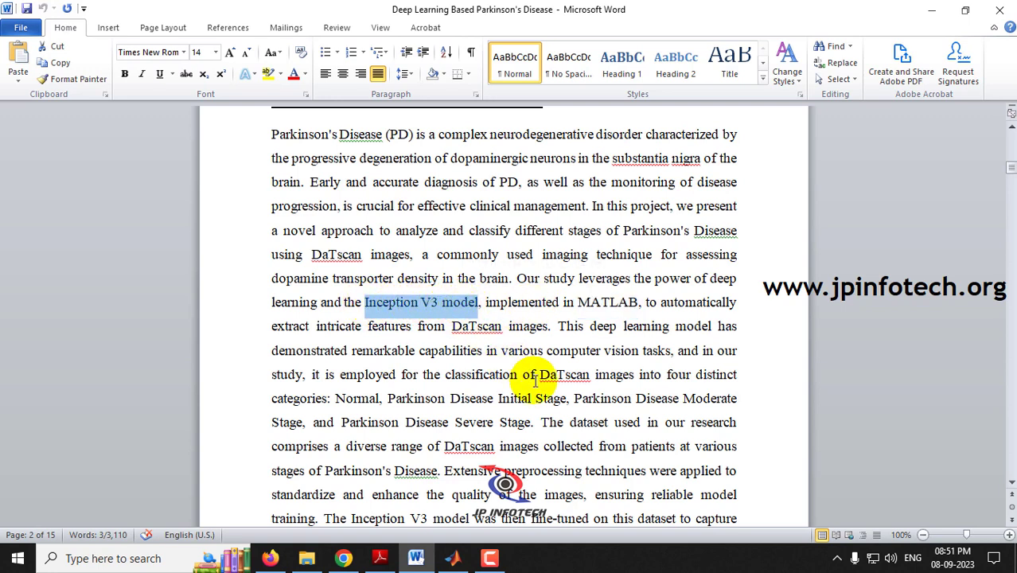
Highlight the four classification categories, from Normal to Parkinson Disease Severe Stage, and the accuracy rate in the proposed abstract
scroll(535, 380, "down", 2)
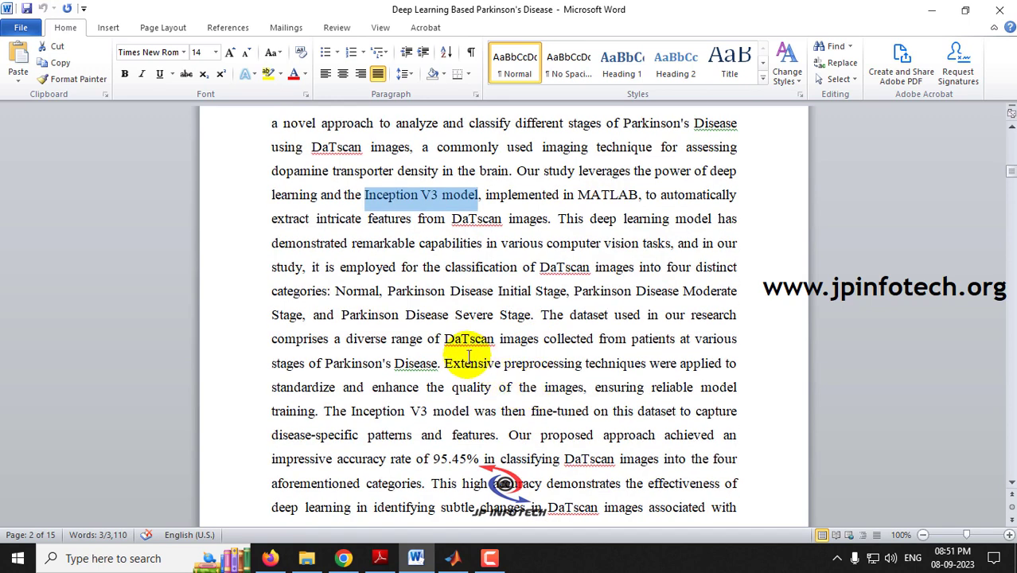
left_click(335, 291)
mouse_move(335, 291)
left_mouse_down()
mouse_move(480, 305)
mouse_move(586, 292)
mouse_move(703, 296)
mouse_move(354, 291)
mouse_move(284, 317)
mouse_move(540, 316)
mouse_move(352, 293)
left_mouse_up()
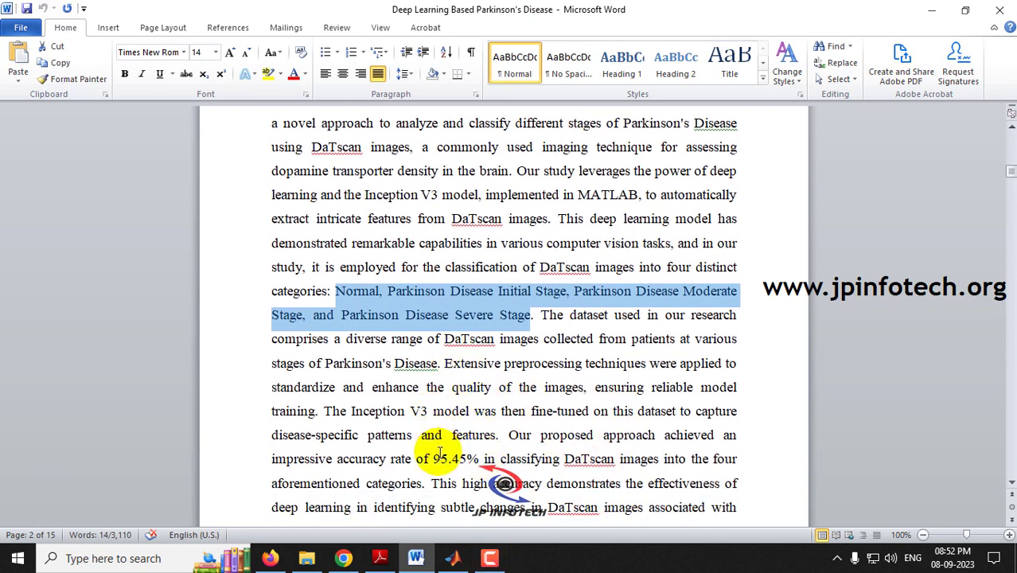
left_click_drag(434, 462, 478, 463)
Review the rest of the proposed abstract and highlight the EXISTING SYSTEM heading
scroll(525, 444, "down", 3)
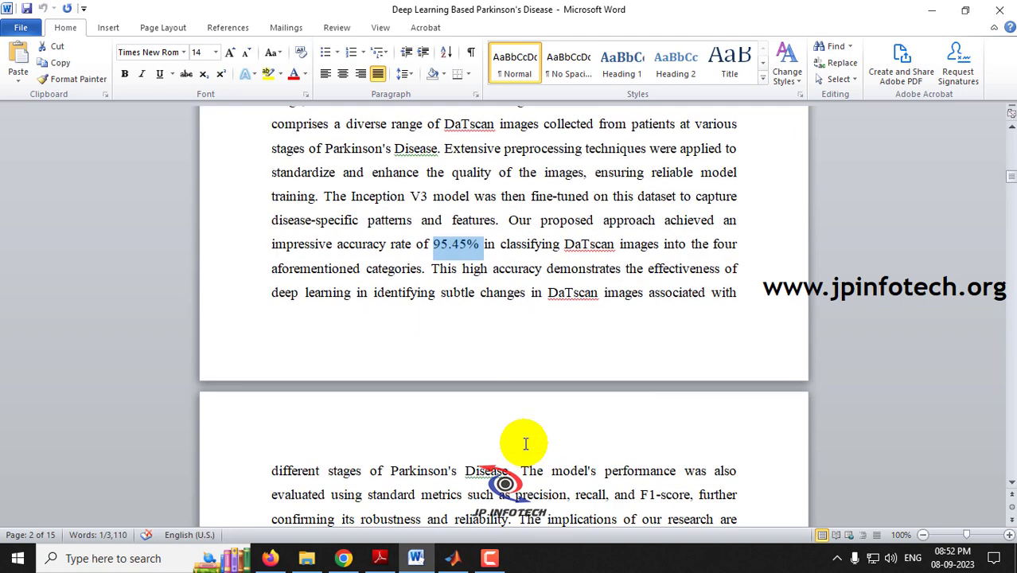
scroll(525, 443, "down", 3)
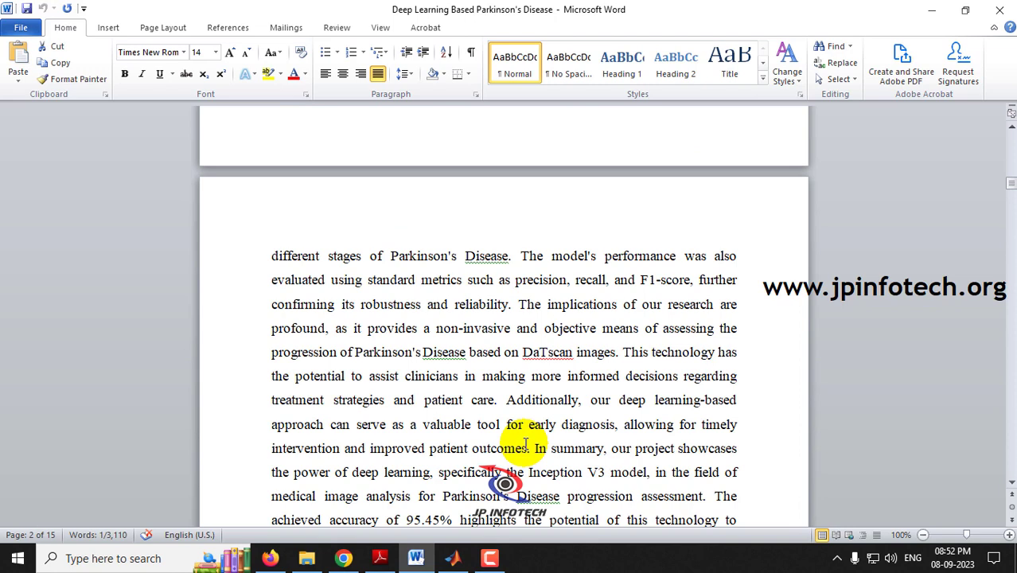
scroll(525, 443, "down", 3)
scroll(525, 443, "down", 4)
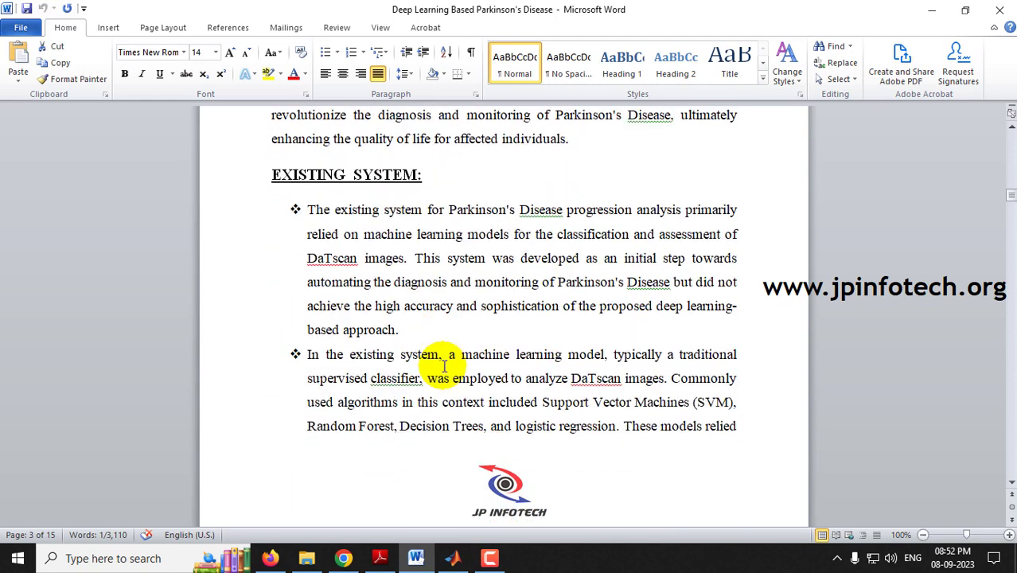
left_click(252, 195)
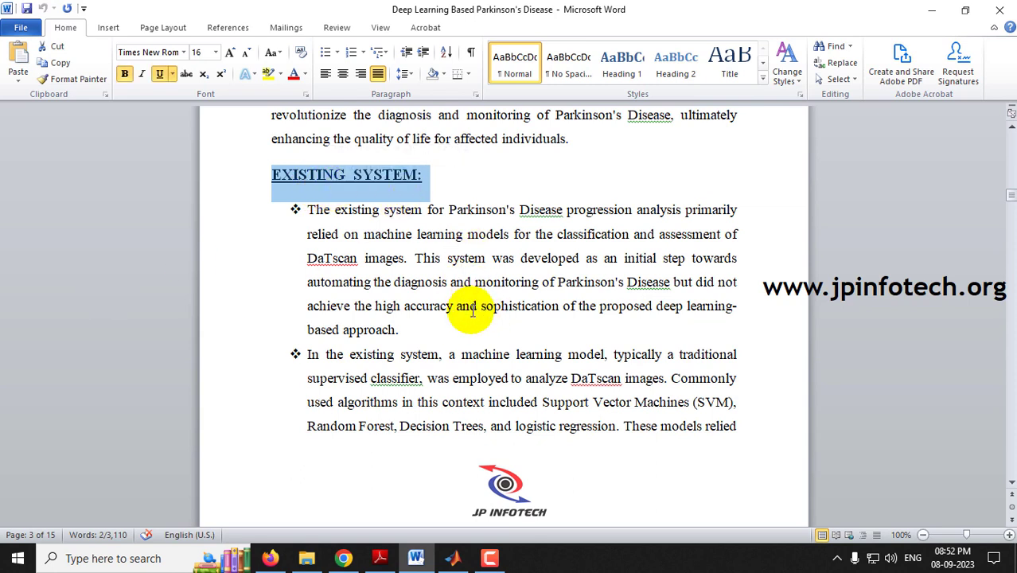
Skim the existing system section and highlight the DISADVANTAGES OF EXISTING SYSTEM heading
scroll(472, 310, "down", 10)
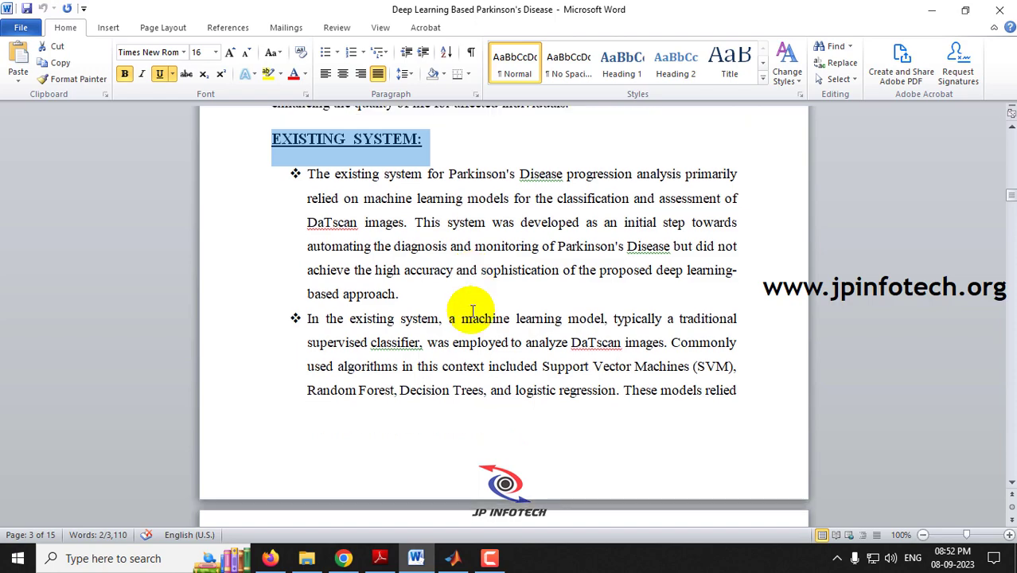
scroll(368, 231, "down", 12)
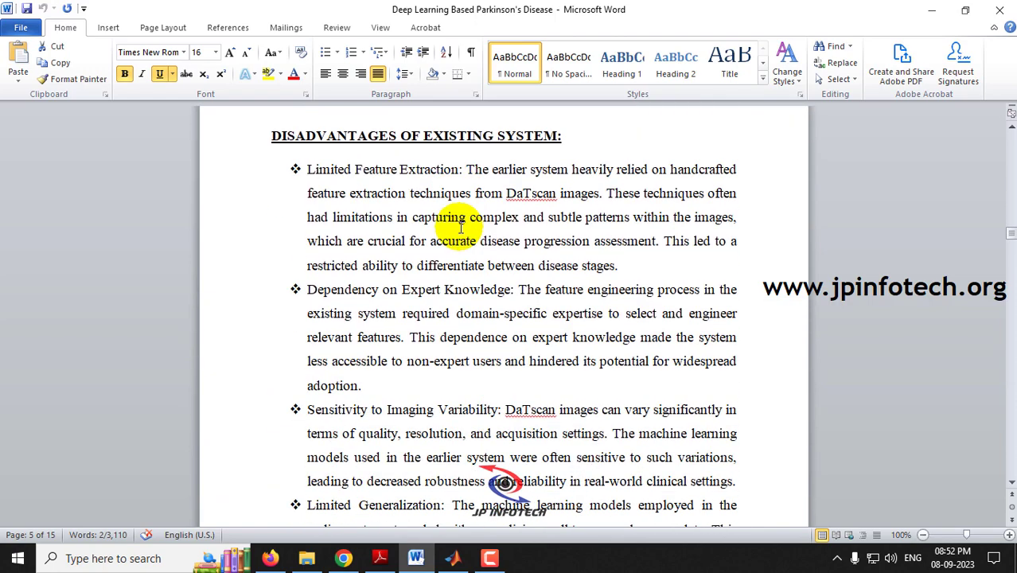
left_click_drag(284, 137, 540, 138)
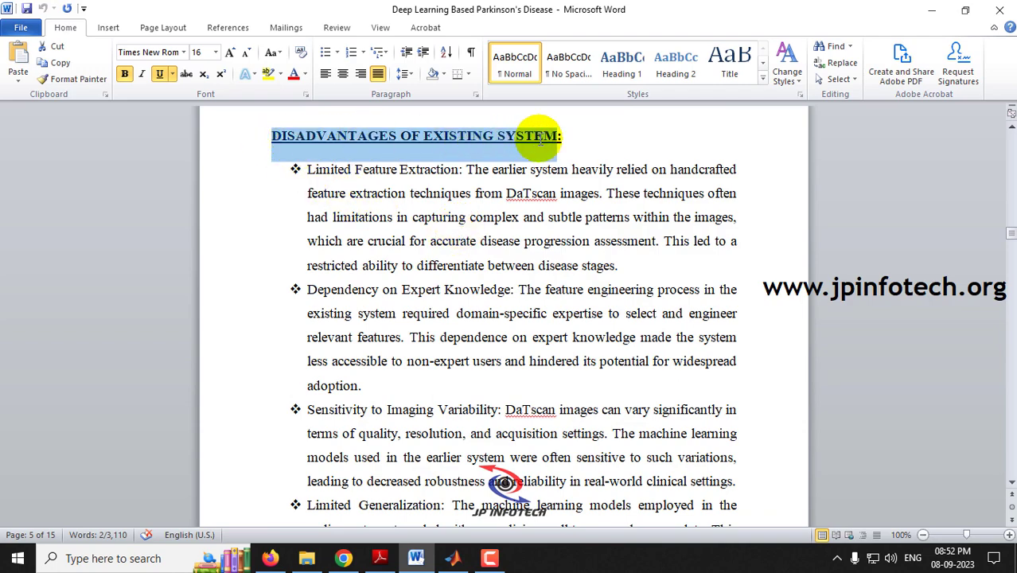
Skim the listed disadvantages and highlight the PROPOSED SYSTEM heading
scroll(382, 255, "down", 7)
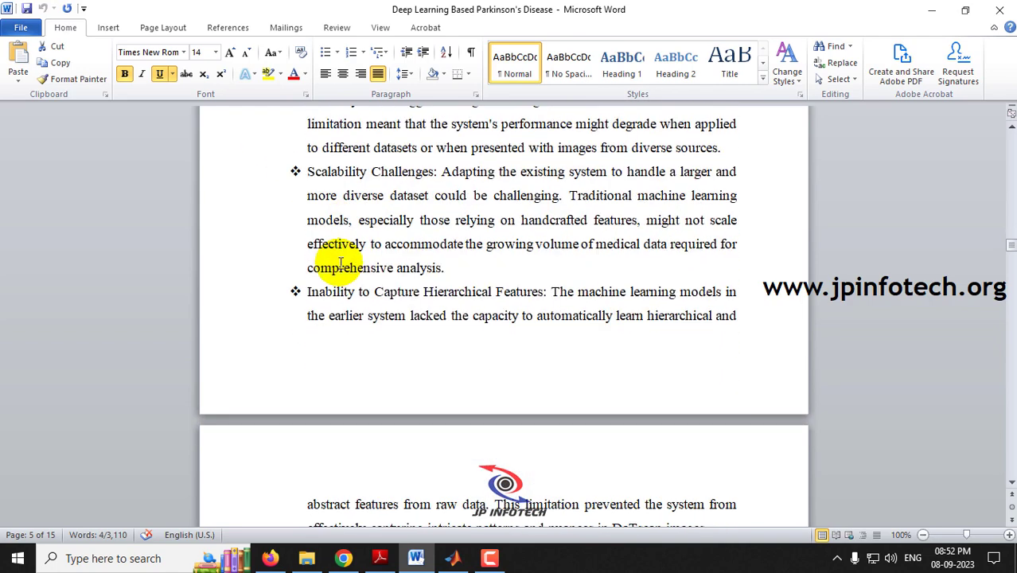
scroll(340, 265, "down", 14)
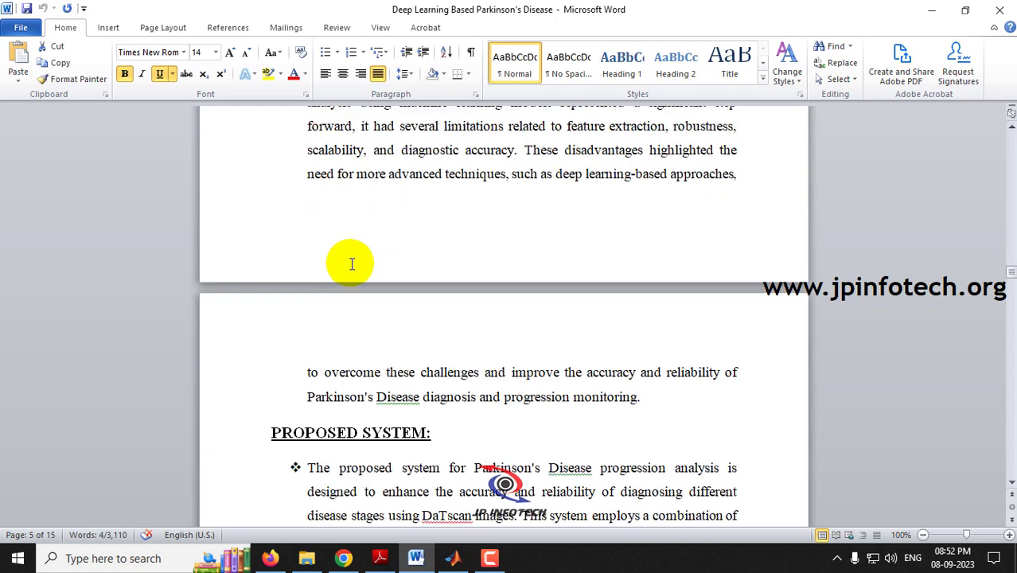
scroll(351, 265, "down", 5)
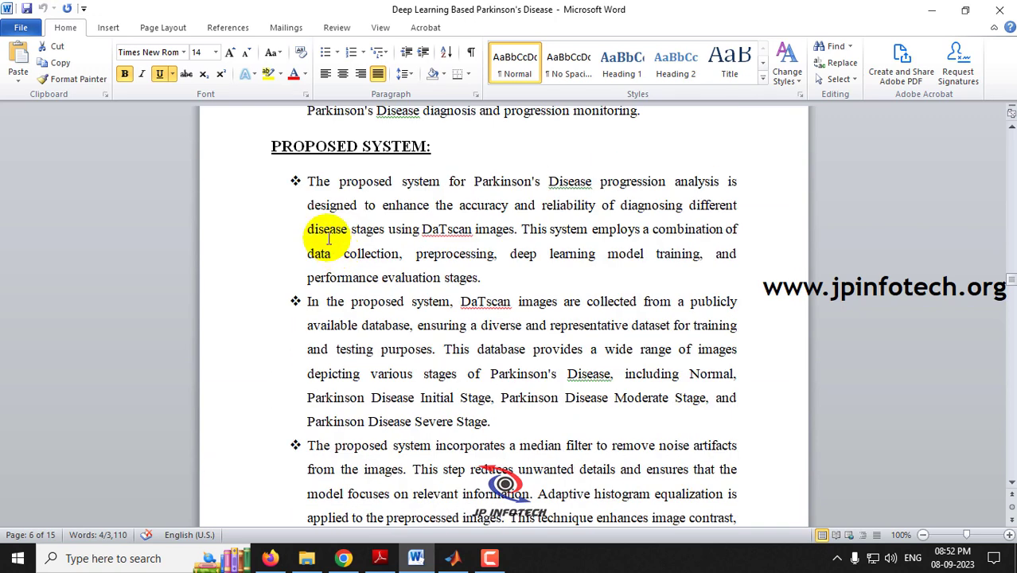
left_click_drag(269, 143, 435, 146)
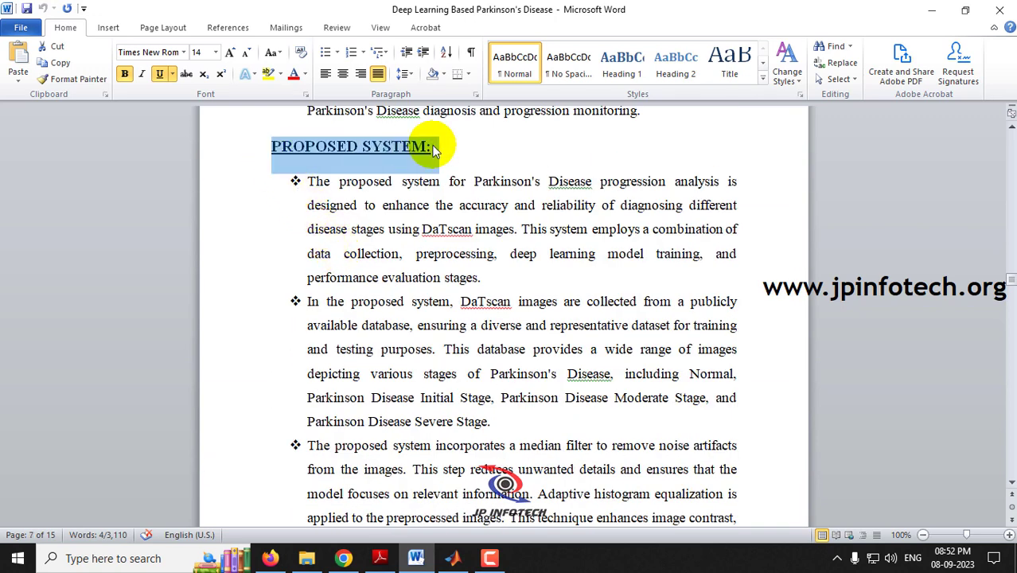
Skim the proposed system section and highlight the ADVANTAGES OF PROPOSED SYSTEM heading
left_click(444, 278)
scroll(429, 280, "down", 2)
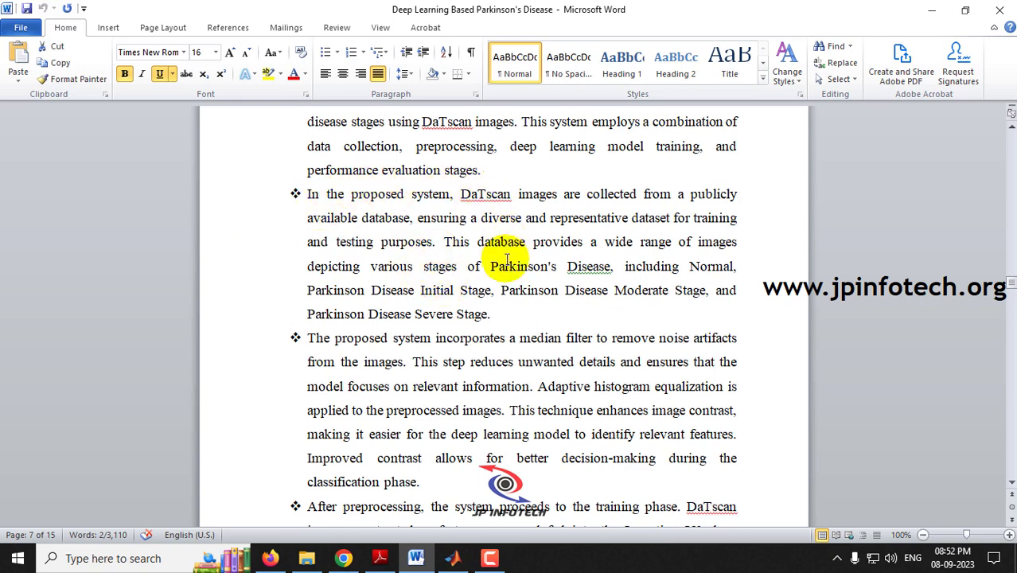
scroll(507, 259, "down", 3)
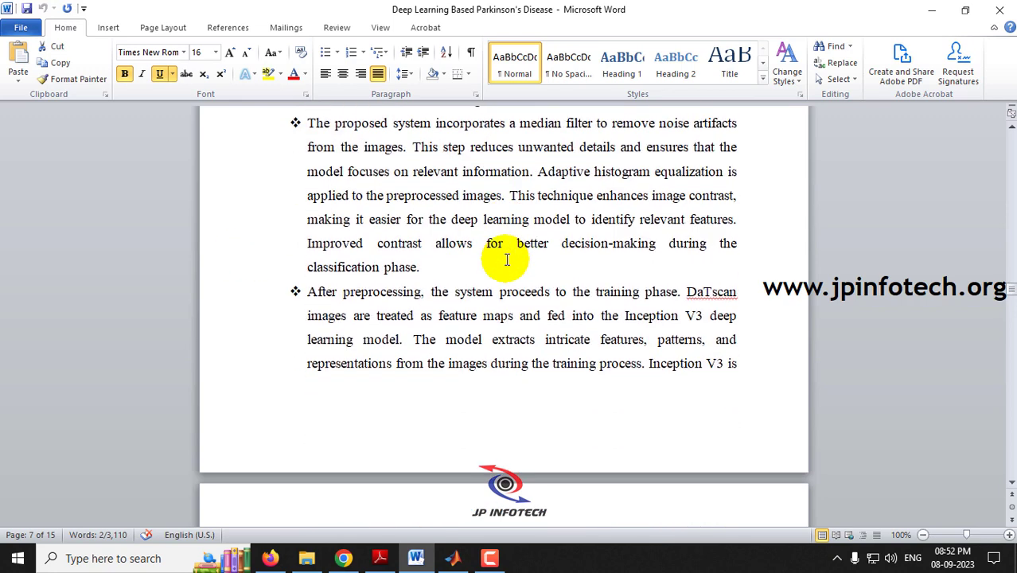
scroll(507, 259, "down", 15)
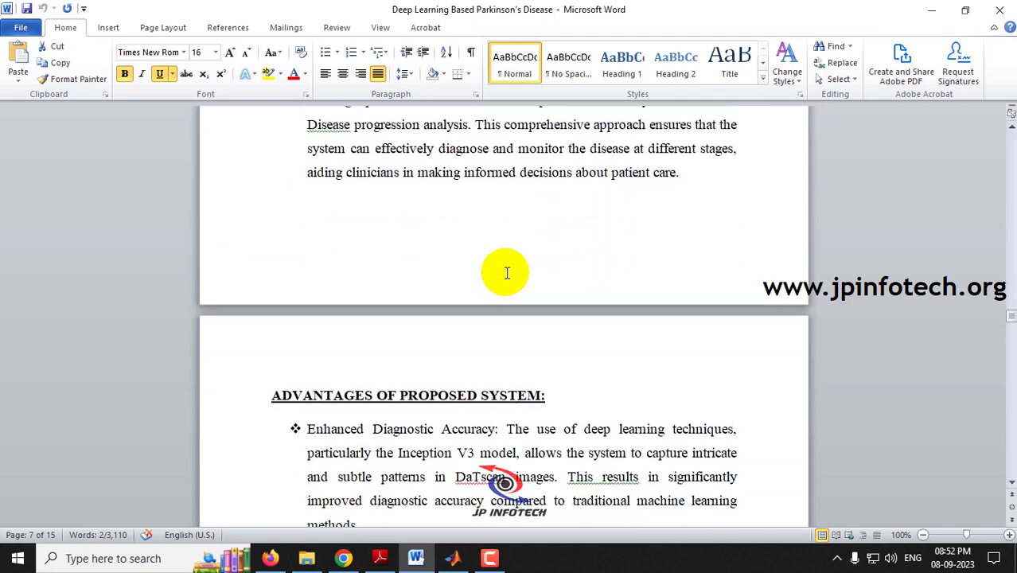
scroll(275, 315, "down", 3)
left_click_drag(272, 182, 546, 183)
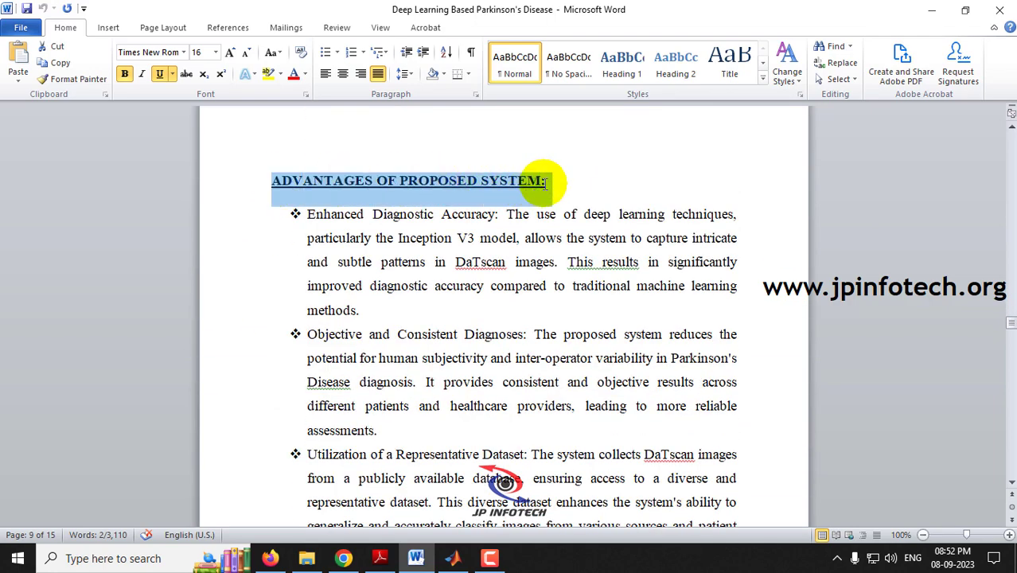
Skim the listed advantages and highlight the SYSTEM ARCHITECTURE heading above the block diagram
scroll(477, 307, "down", 19)
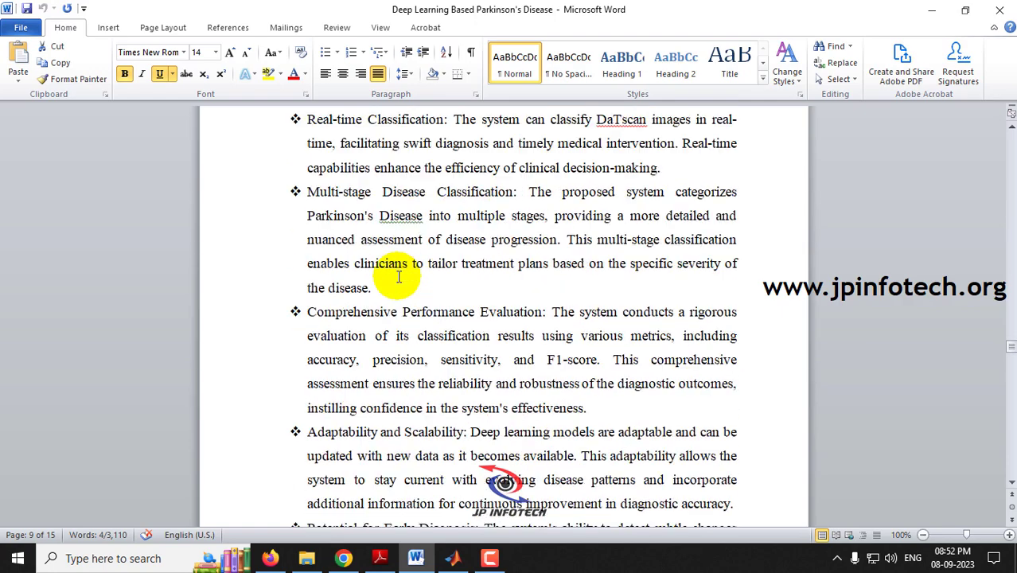
scroll(398, 276, "down", 9)
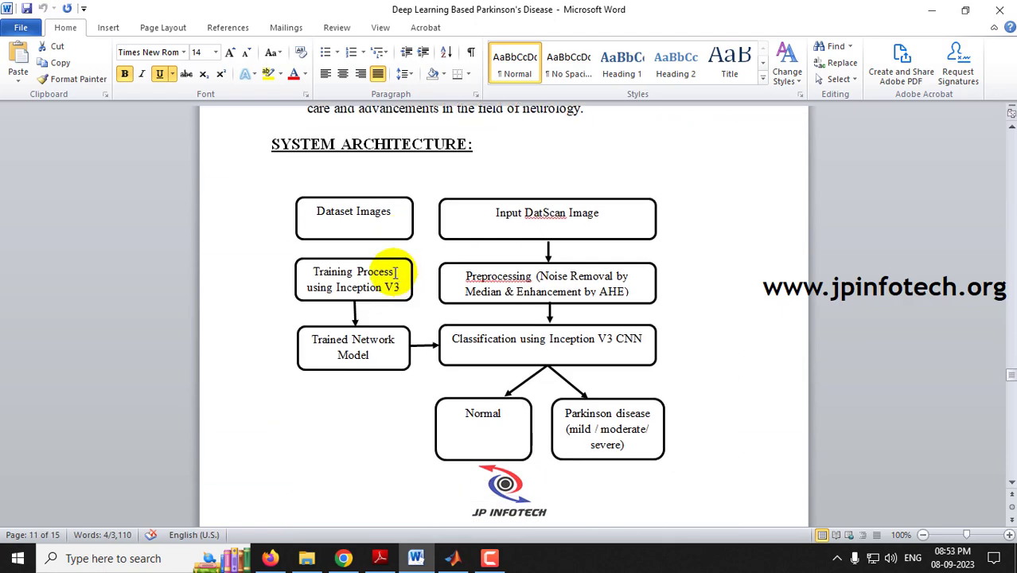
left_click_drag(267, 159, 478, 155)
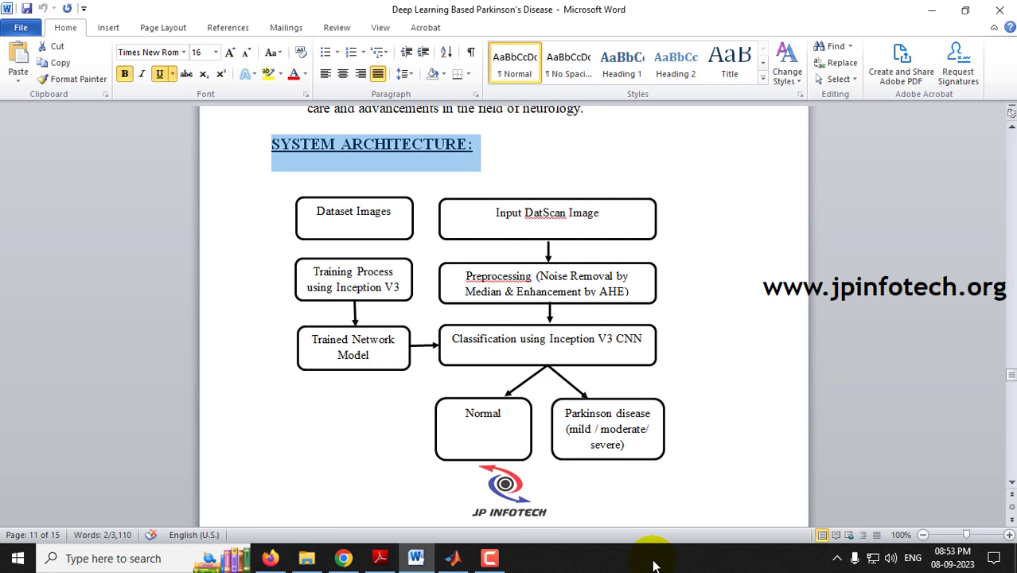
Skim the modules, their descriptions and the performance measure formulas through to the SOFTWARE REQUIREMENTS section
scroll(649, 495, "down", 10)
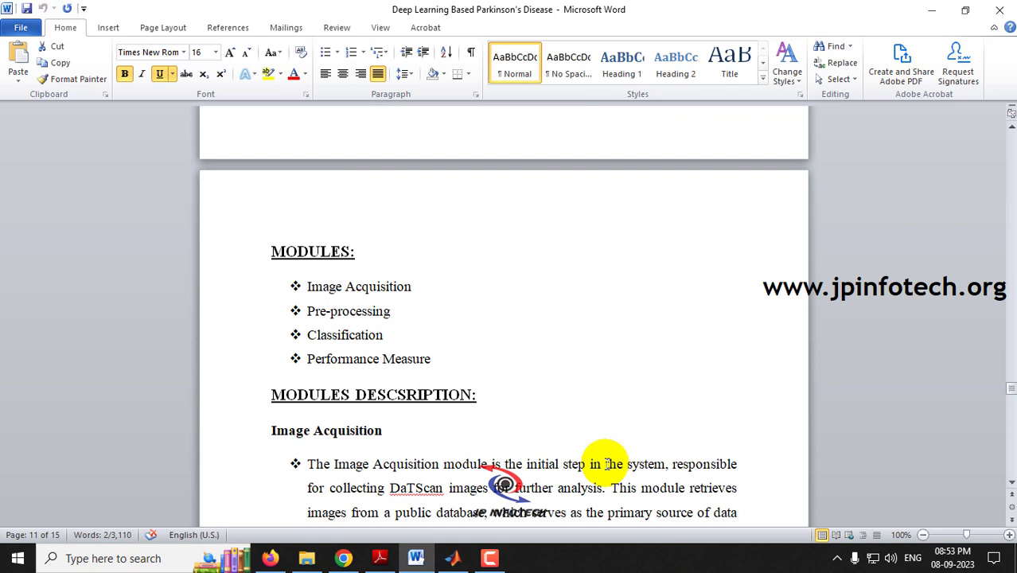
scroll(607, 464, "down", 15)
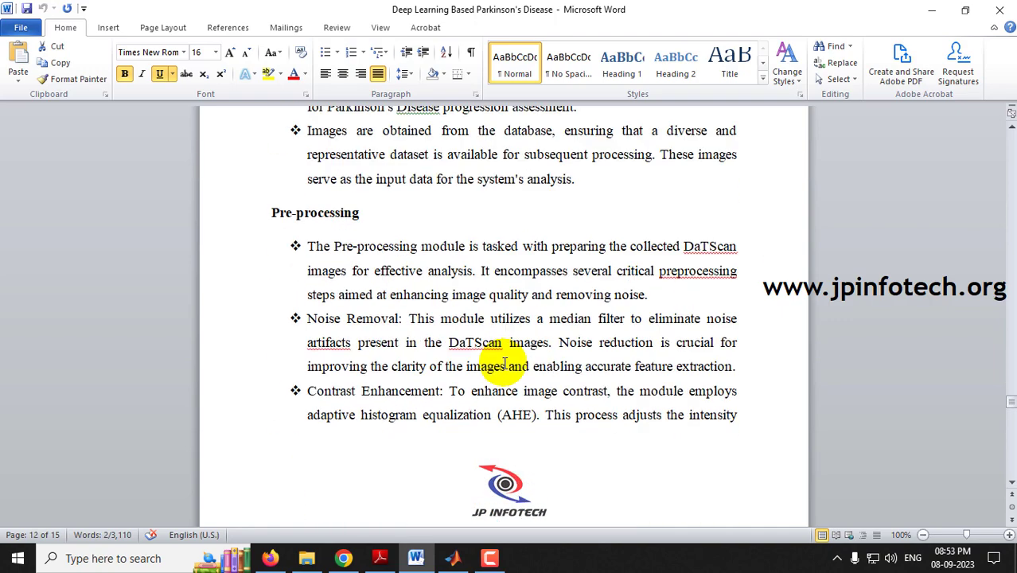
scroll(504, 363, "down", 20)
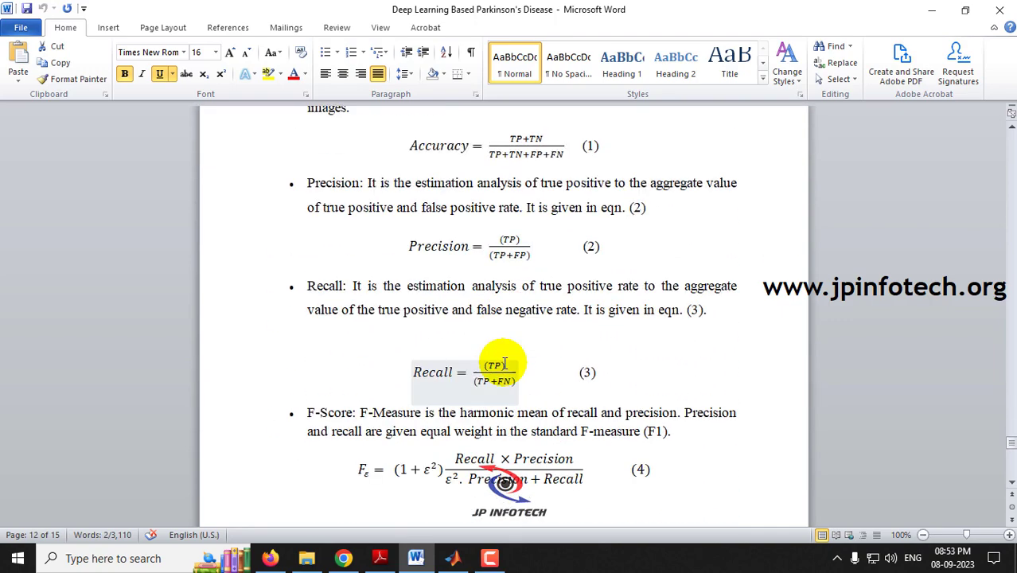
scroll(504, 363, "down", 5)
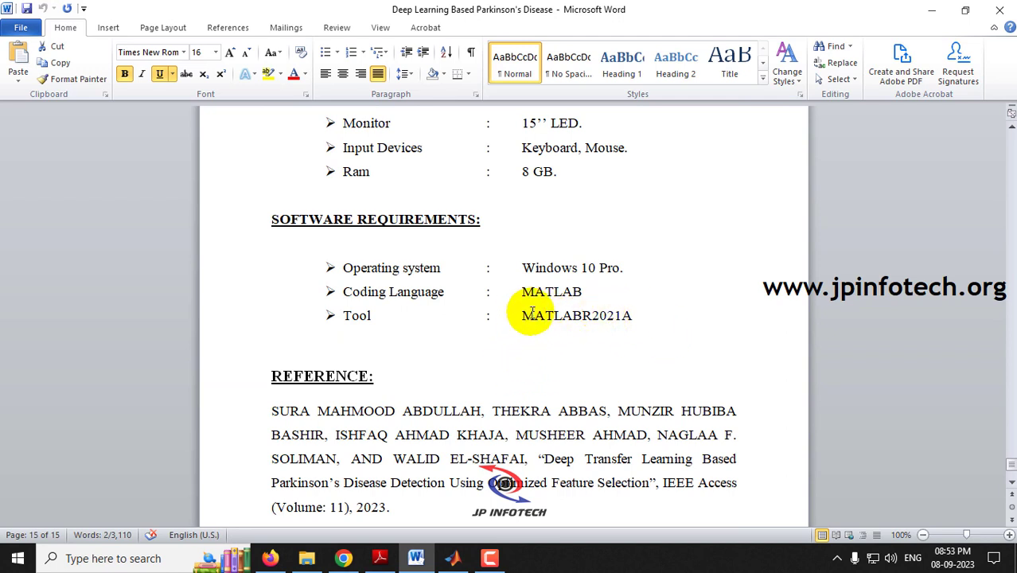
Highlight the coding language MATLAB, the tool MATLABR2021A and the base paper citation under REFERENCE
left_click_drag(521, 293, 586, 293)
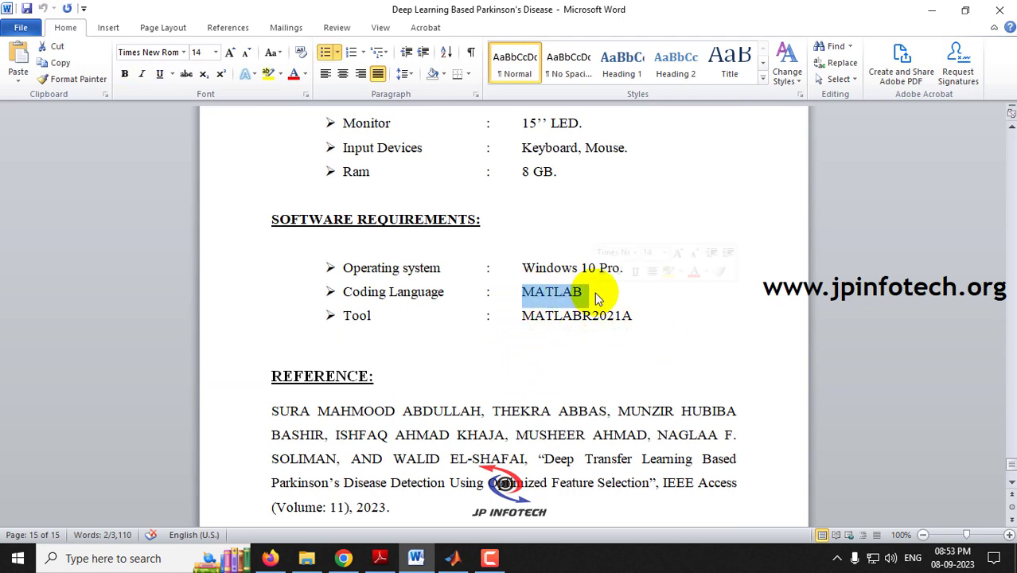
left_click_drag(522, 322, 634, 319)
scroll(557, 372, "down", 2)
left_click_drag(387, 436, 266, 332)
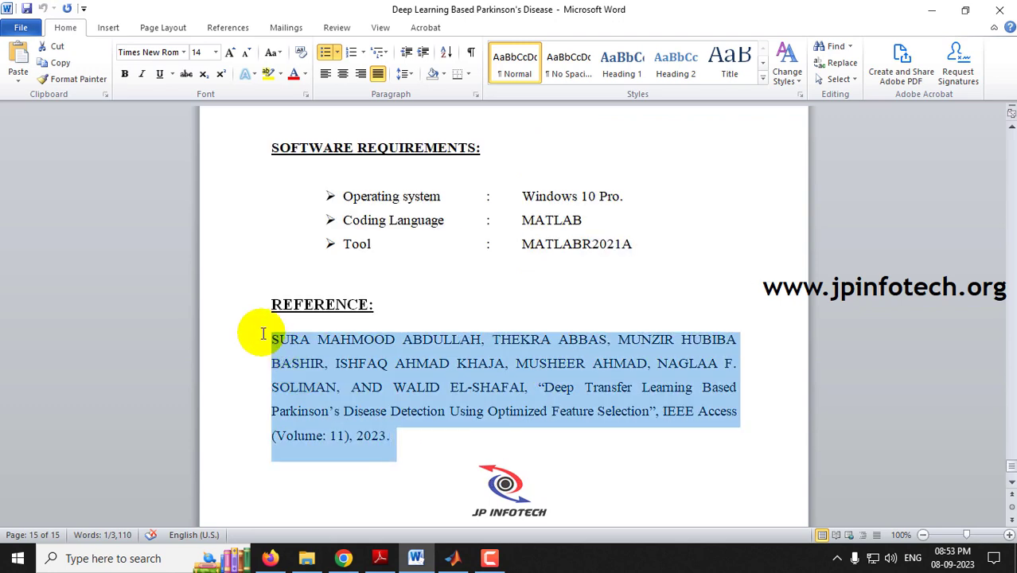
Put the document away, open the project's Full Coding folder in File Explorer and copy its path
left_click(416, 558)
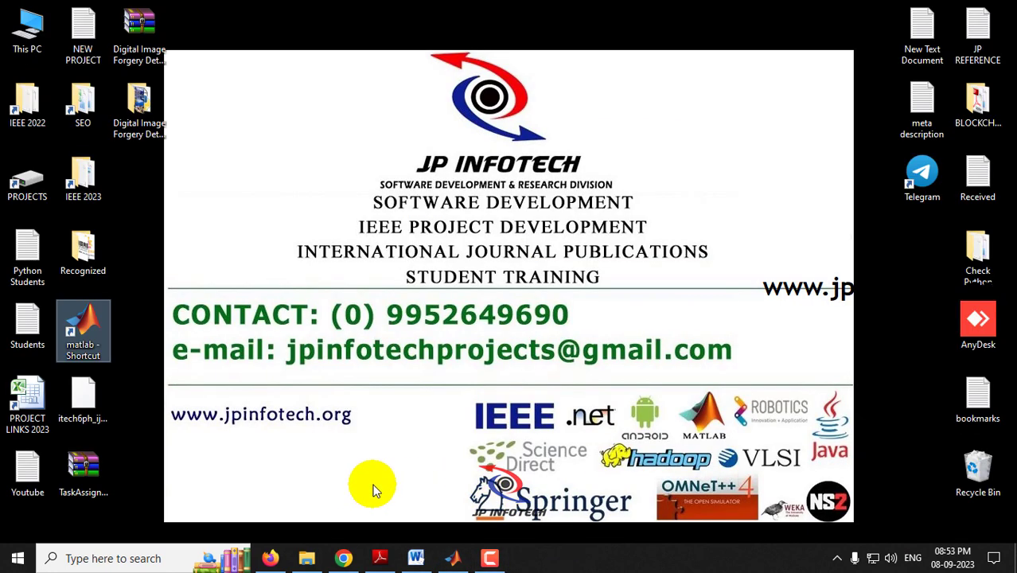
left_click(314, 559)
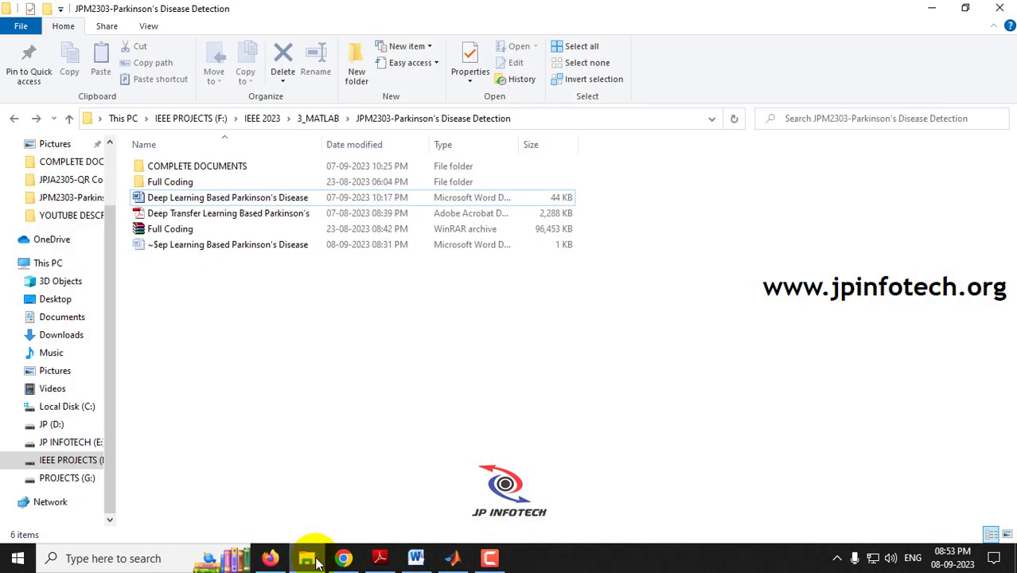
double_click(177, 183)
left_click(596, 121)
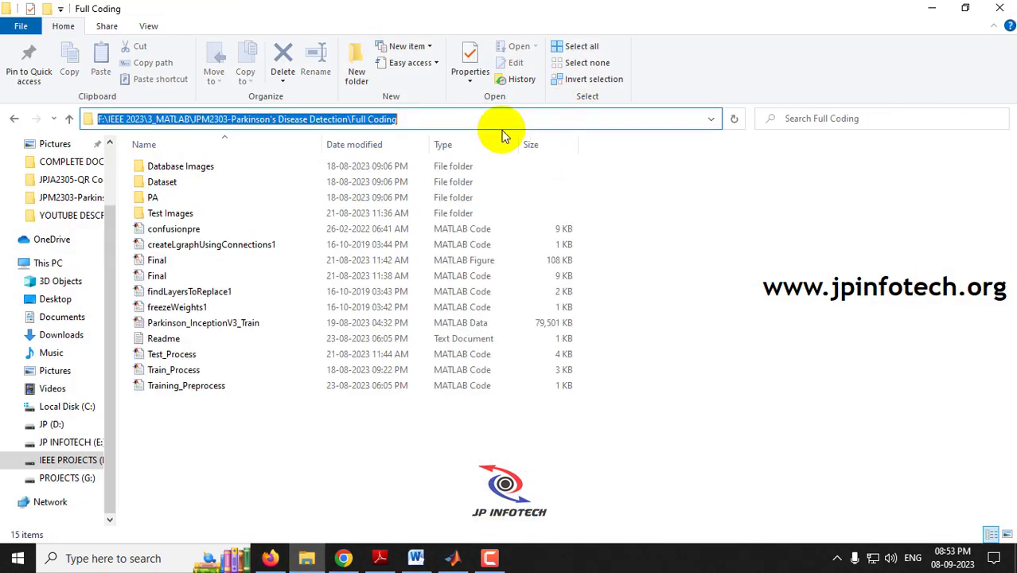
right_click(370, 121)
left_click(402, 168)
Switch to MATLAB and set the current folder to F:\IEEE 2023\3_MATLAB\JPM2303-Parkinson's Disease Detection\Full Coding
key("super+d")
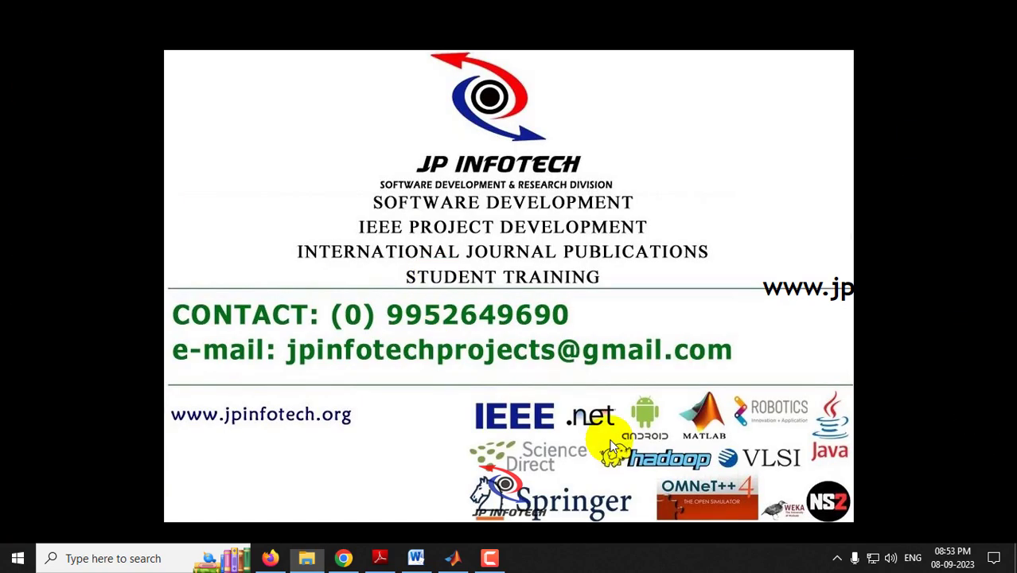
left_click(456, 560)
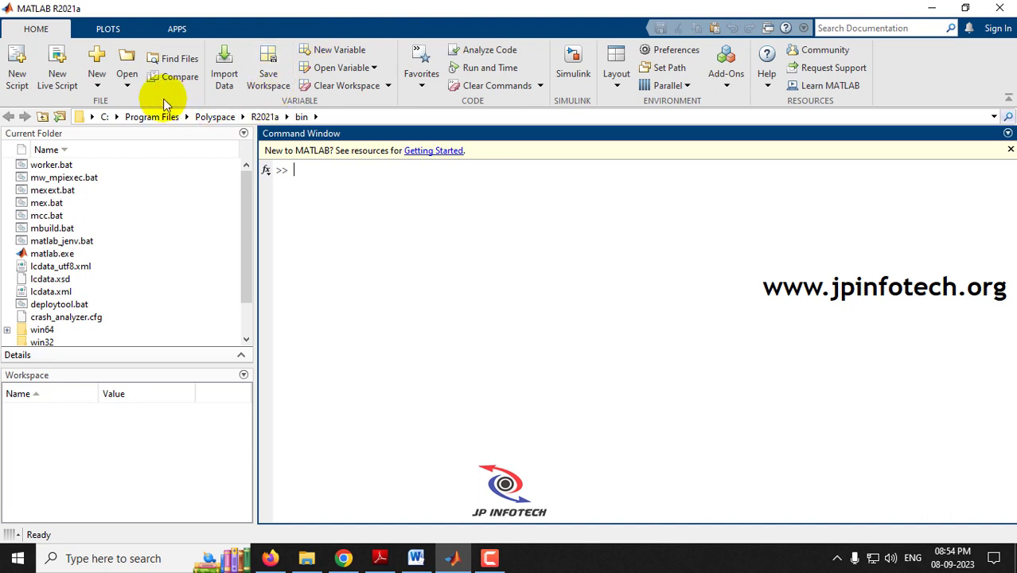
left_click(374, 119)
key("ctrl+v")
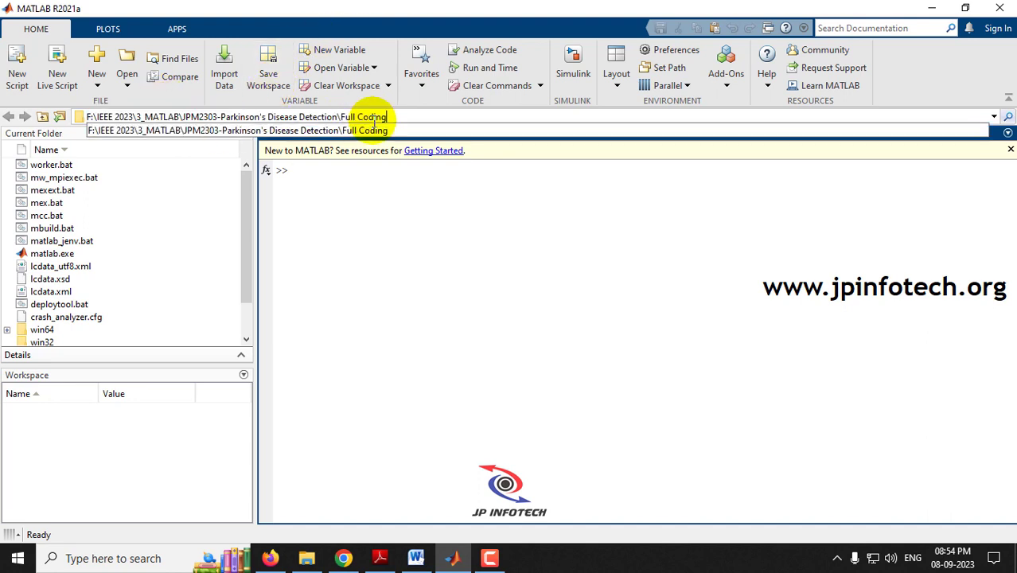
key("Return")
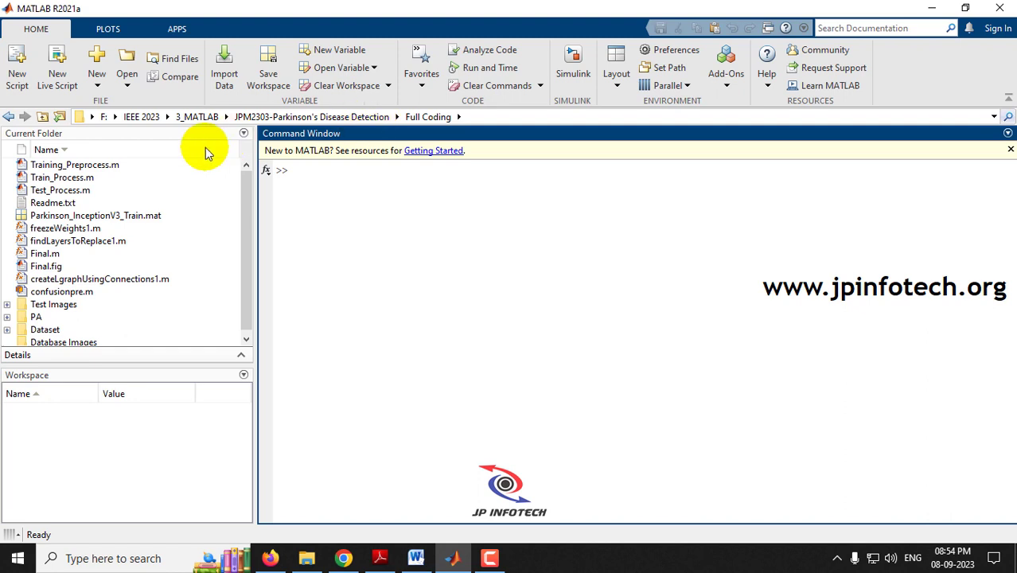
Run Final.m from the current folder to launch the Parkinson's disease progression analysis interface
left_click(249, 199)
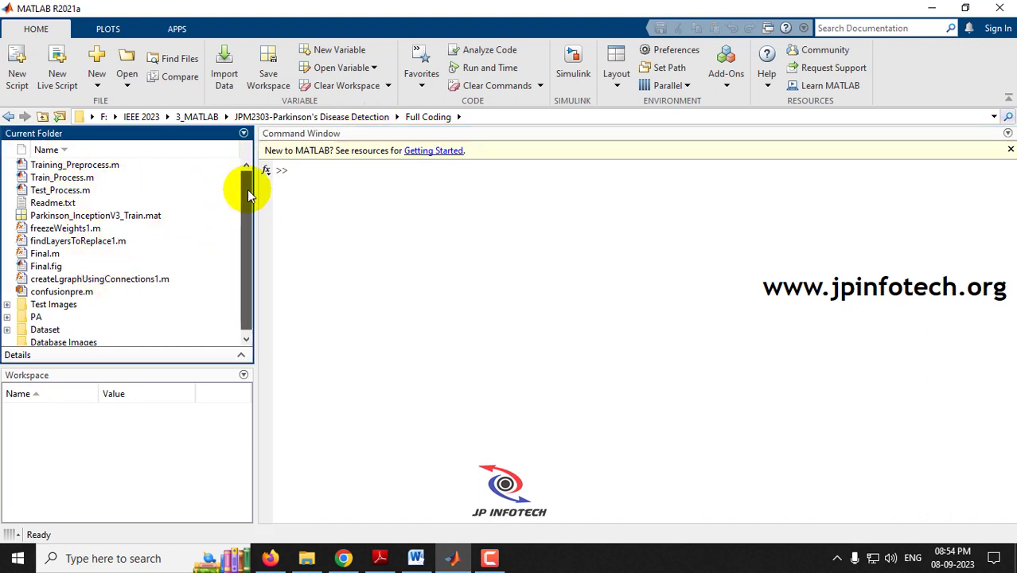
left_click(48, 254)
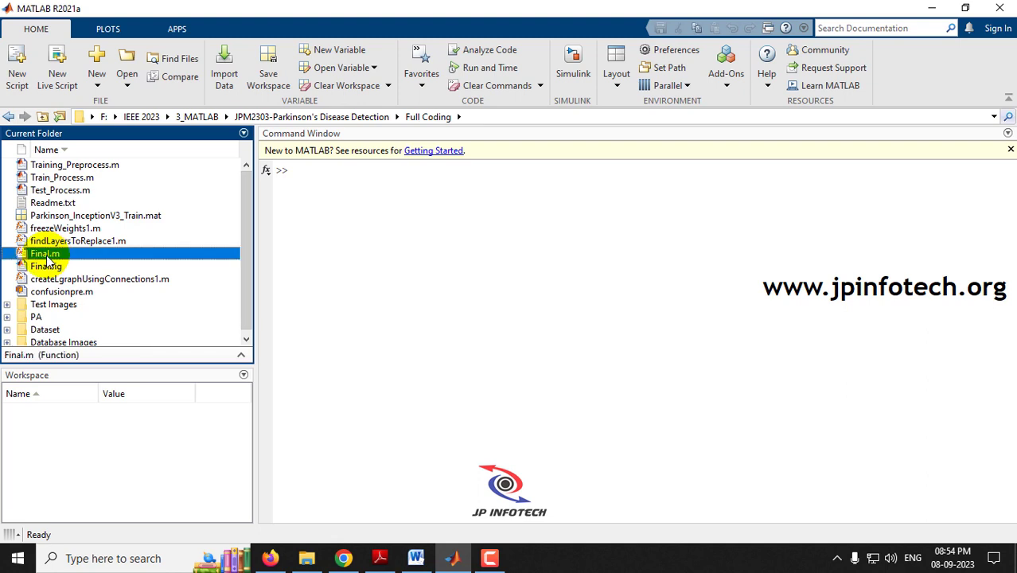
right_click(48, 258)
left_click(79, 317)
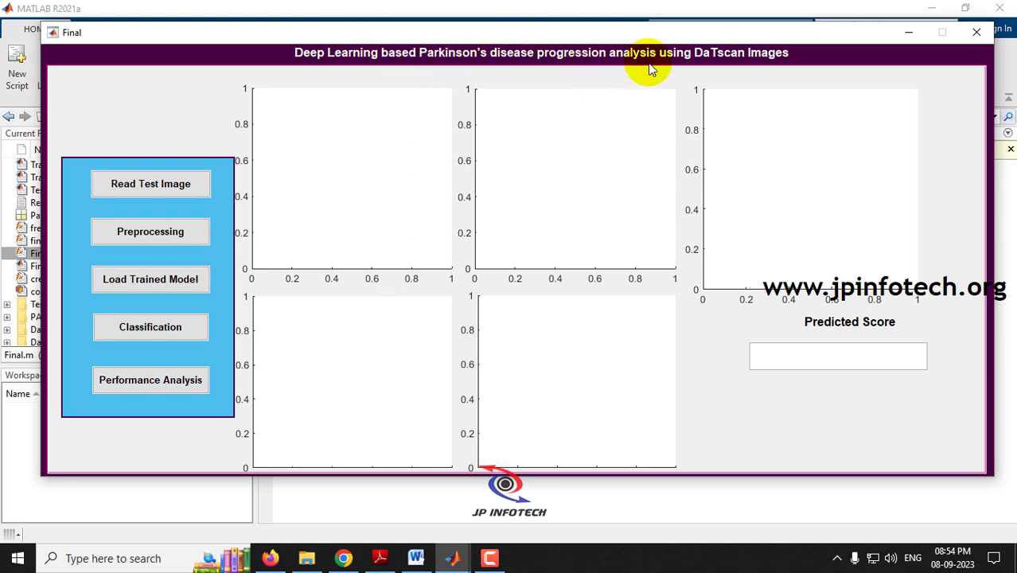
Load image 002 from the Test Images folder as the test DaTscan image
left_click(143, 190)
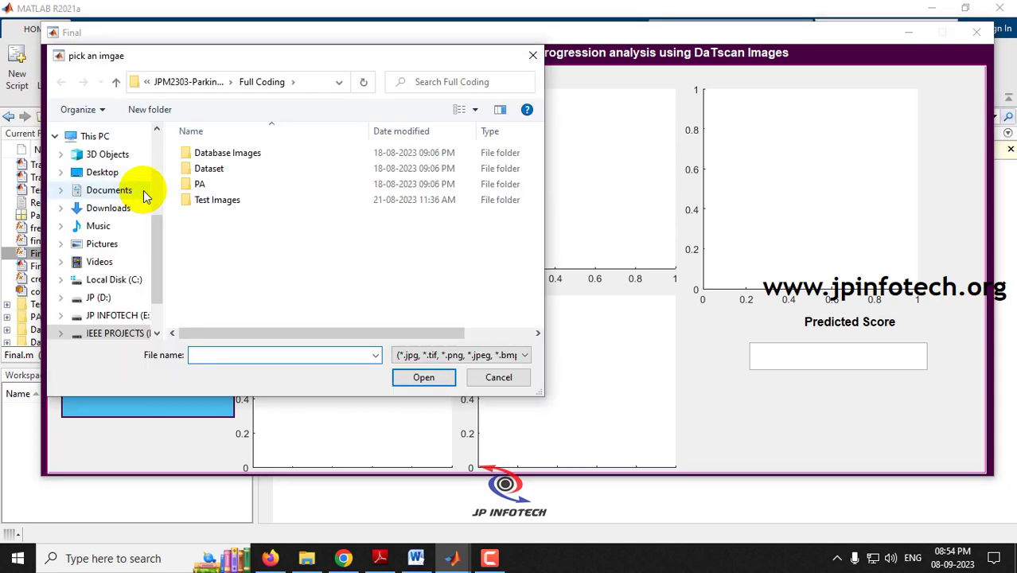
double_click(226, 201)
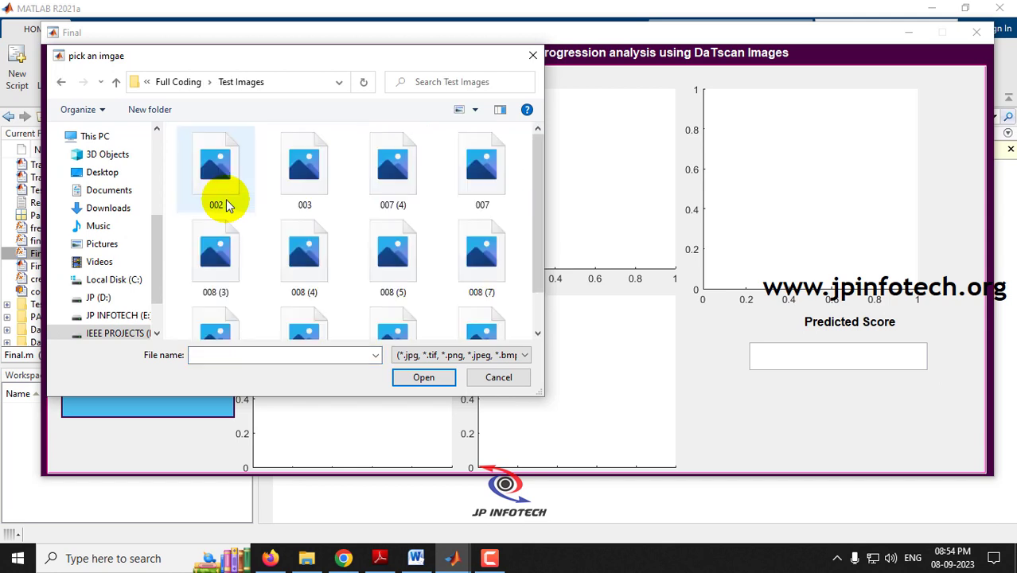
mouse_move(538, 164)
left_mouse_down()
mouse_move(536, 266)
mouse_move(531, 162)
left_mouse_up()
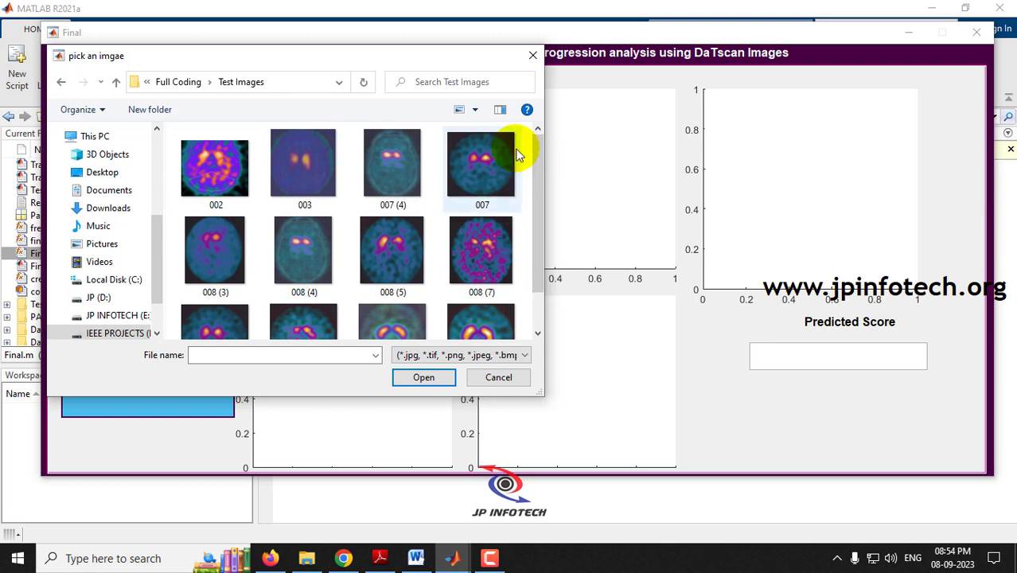
double_click(217, 201)
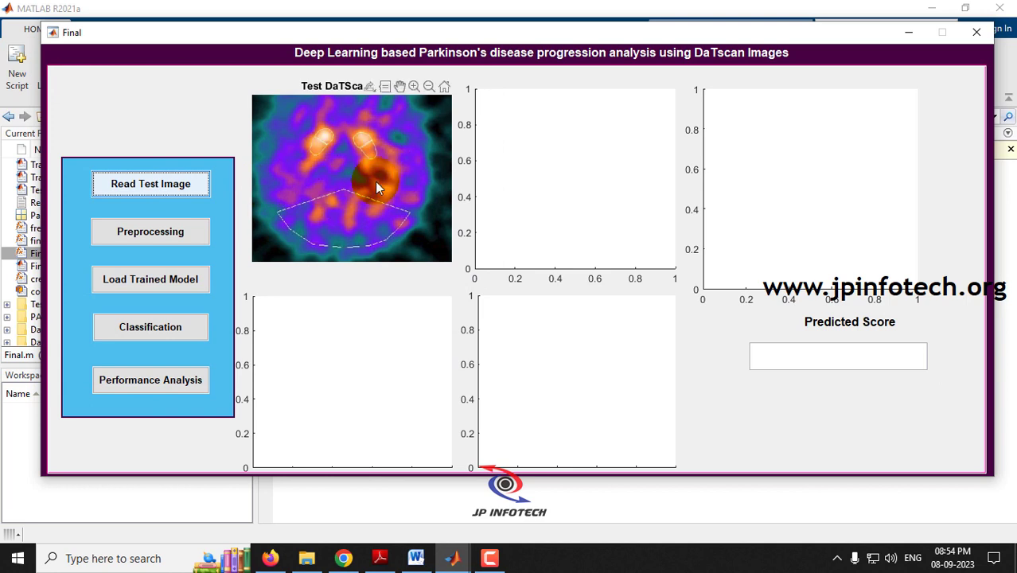
Zoom in on the test DaTscan image to inspect it, and restore its original view
left_click(412, 85)
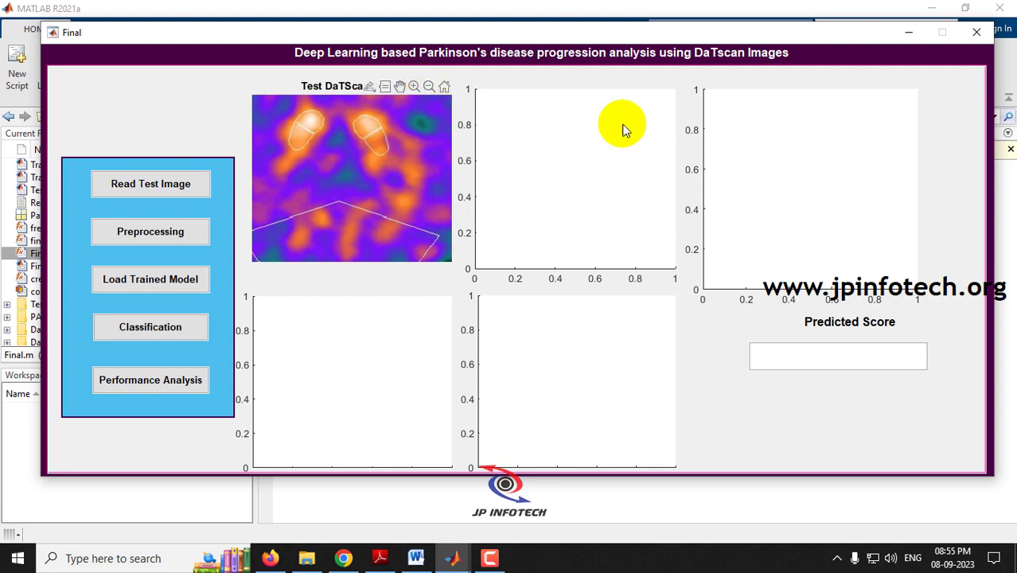
left_click(416, 123)
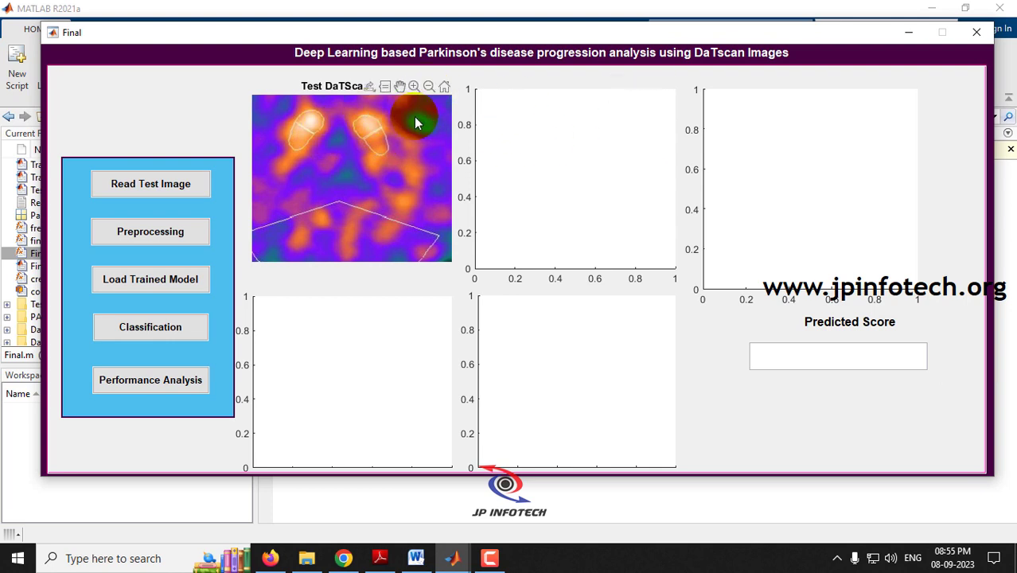
left_click(443, 86)
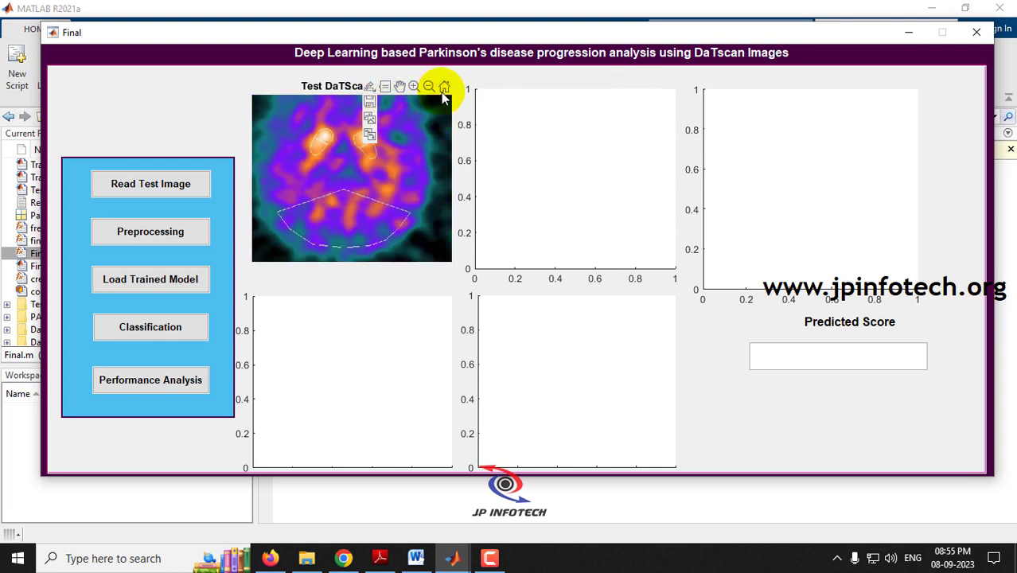
Preprocess the test image and load the trained network model, dismissing the message box
left_click(161, 242)
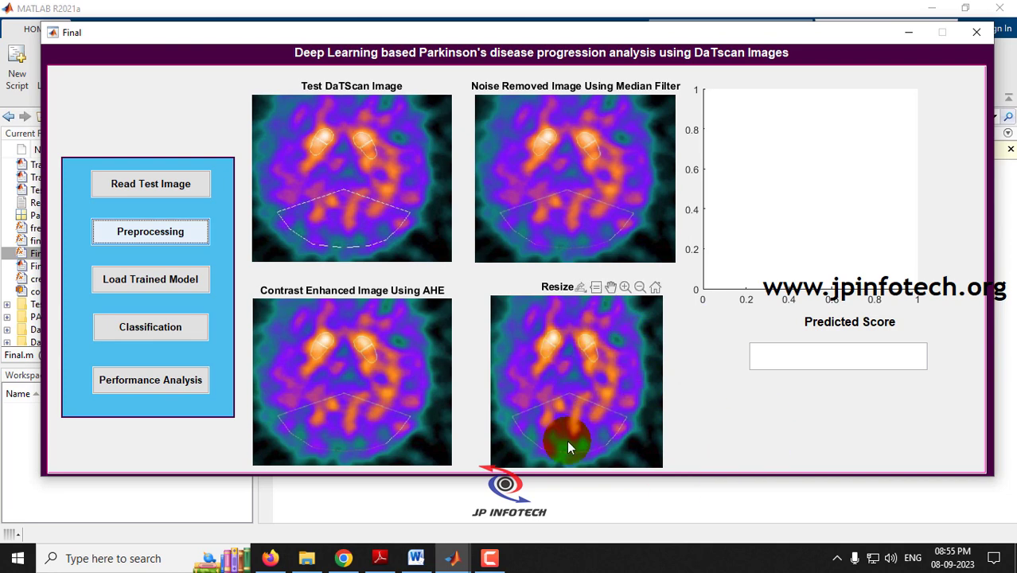
left_click(168, 288)
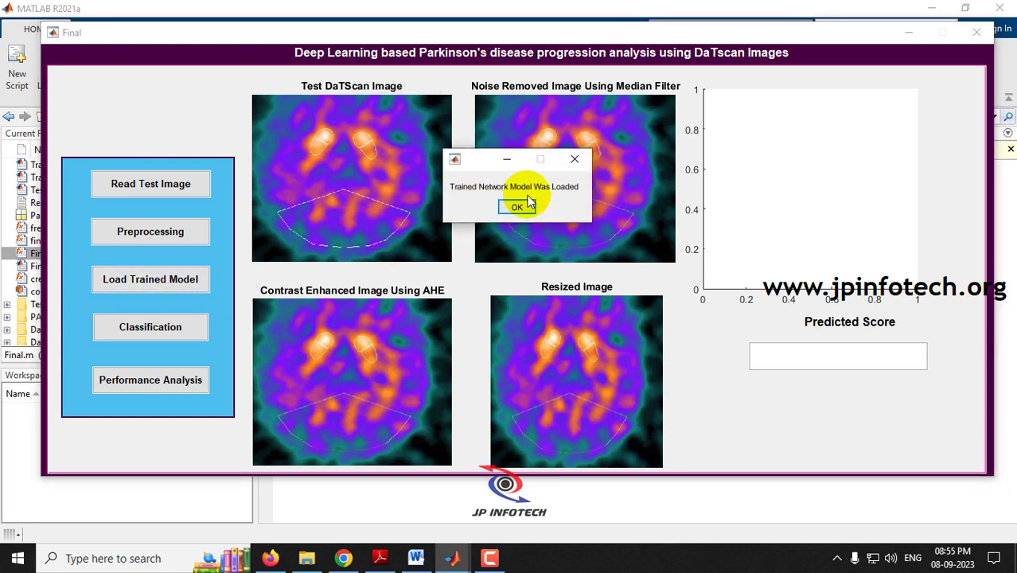
left_click(519, 207)
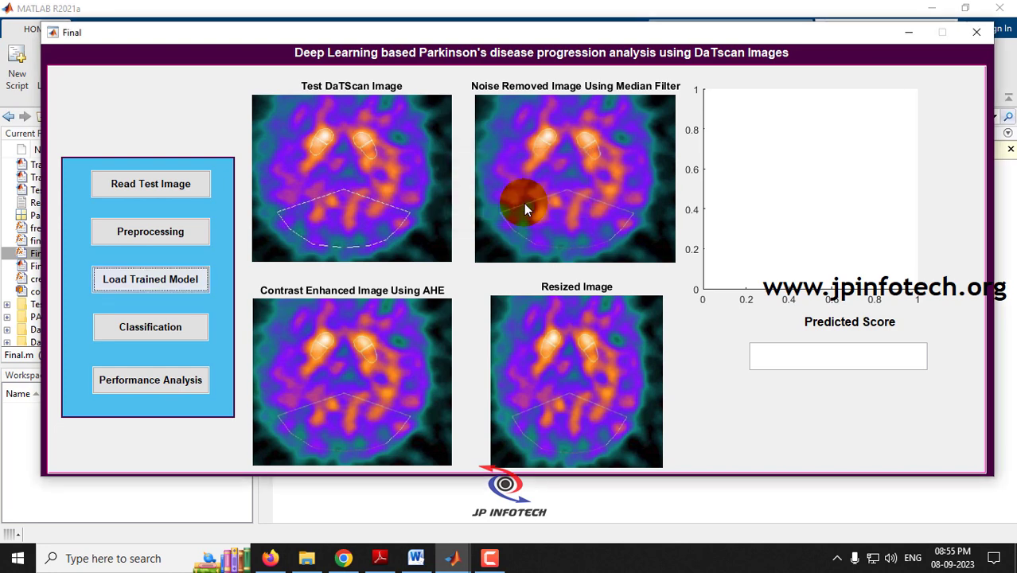
Classify the test image with the InceptionV3 model and point out the predicted score
left_click(177, 331)
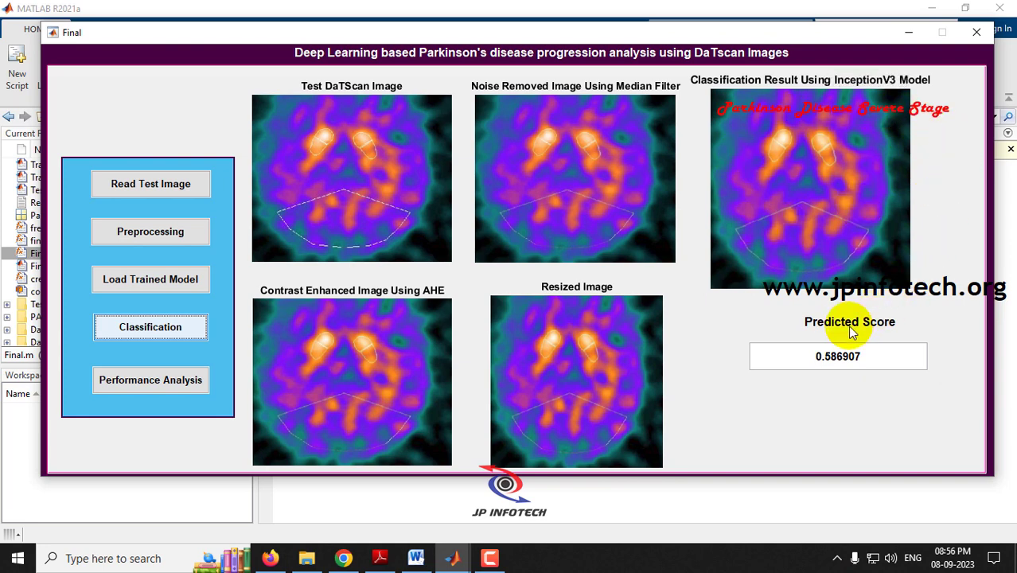
left_click_drag(788, 357, 877, 356)
left_click(814, 358)
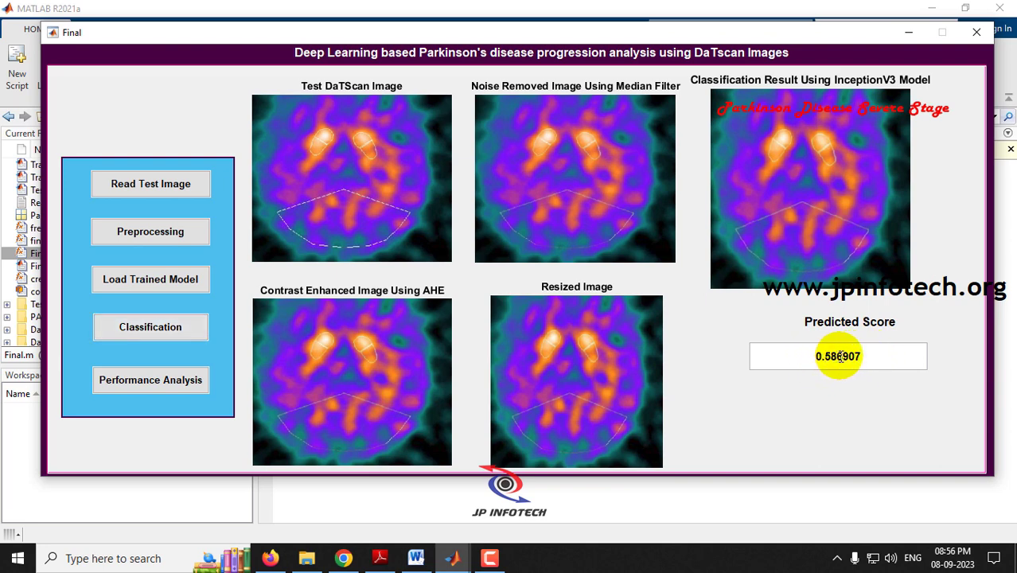
Highlight the predicted score, run the performance analysis, and dismiss the message box
left_click_drag(807, 356, 878, 356)
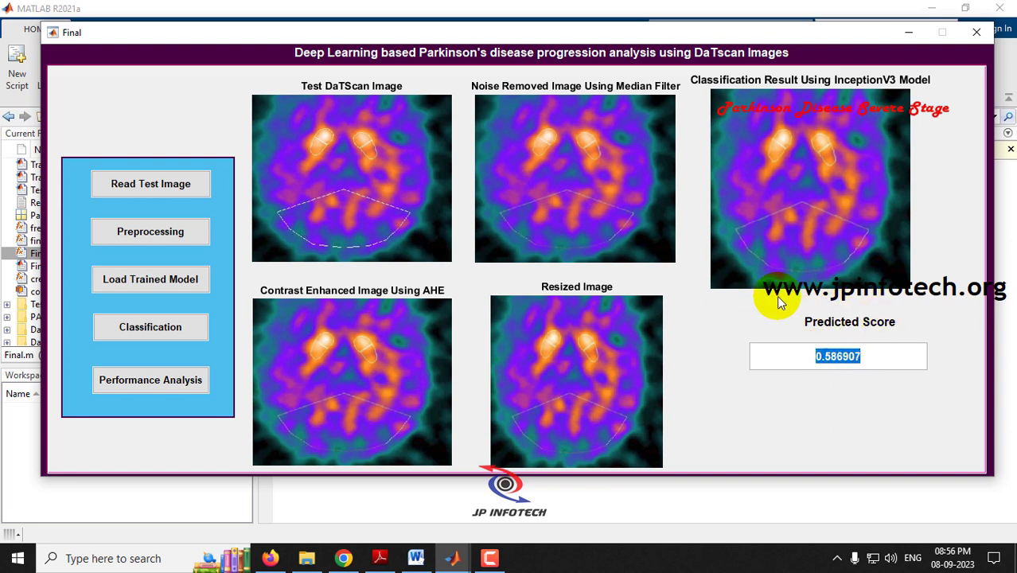
left_click(190, 389)
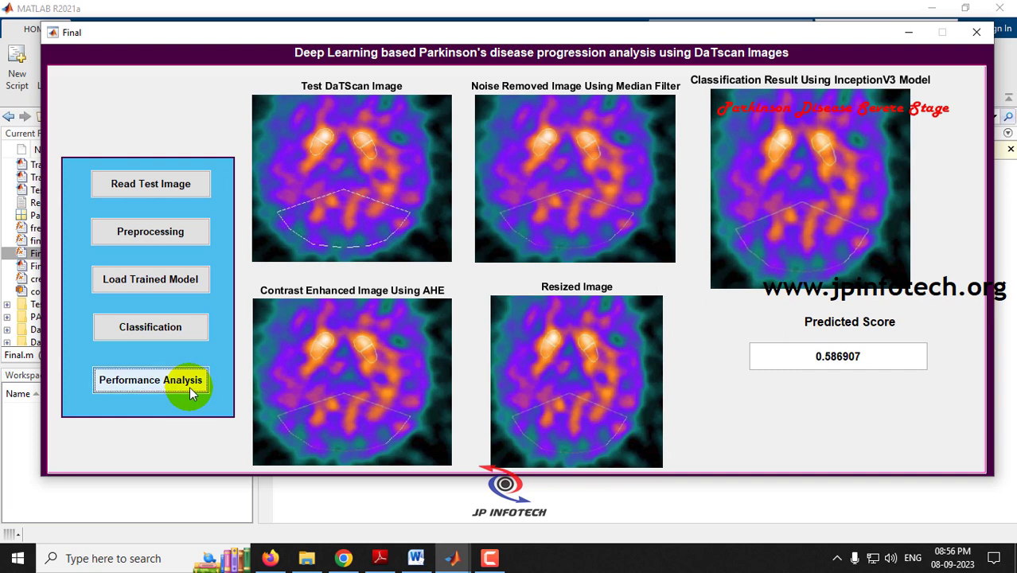
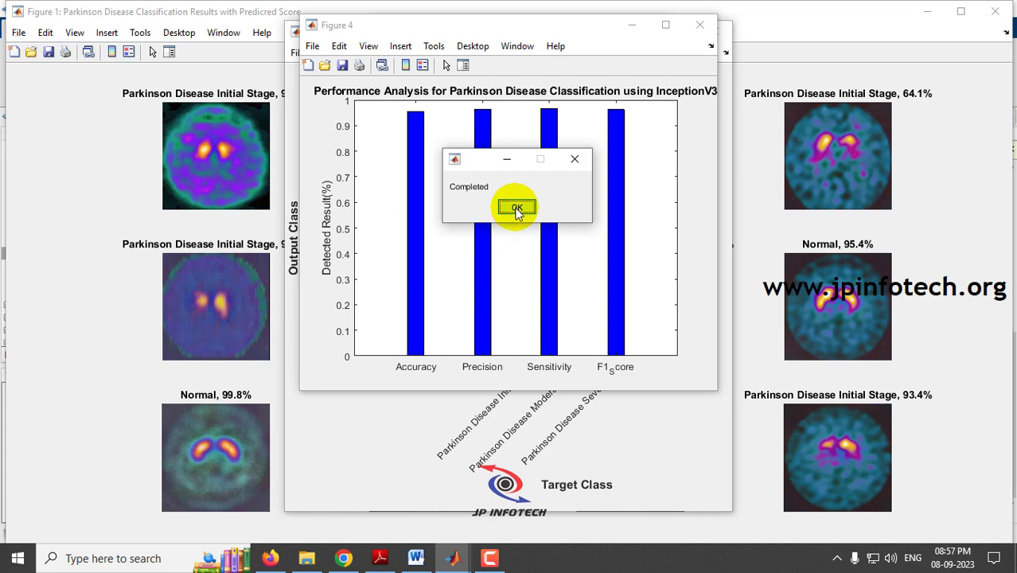
left_click(517, 209)
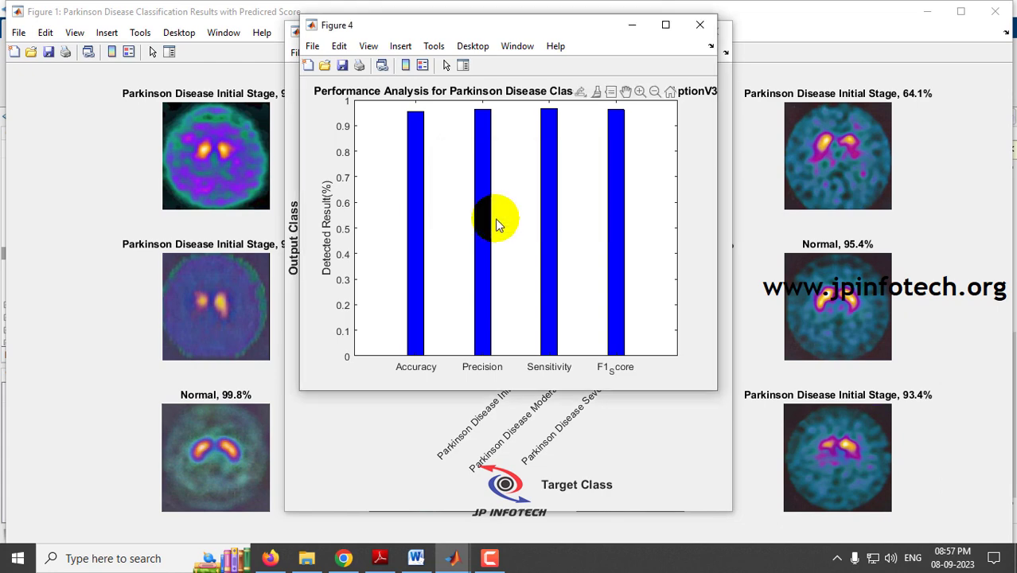
Review the confusion matrix, per-class metrics and overall values printed in the MATLAB Command Window
left_click(467, 562)
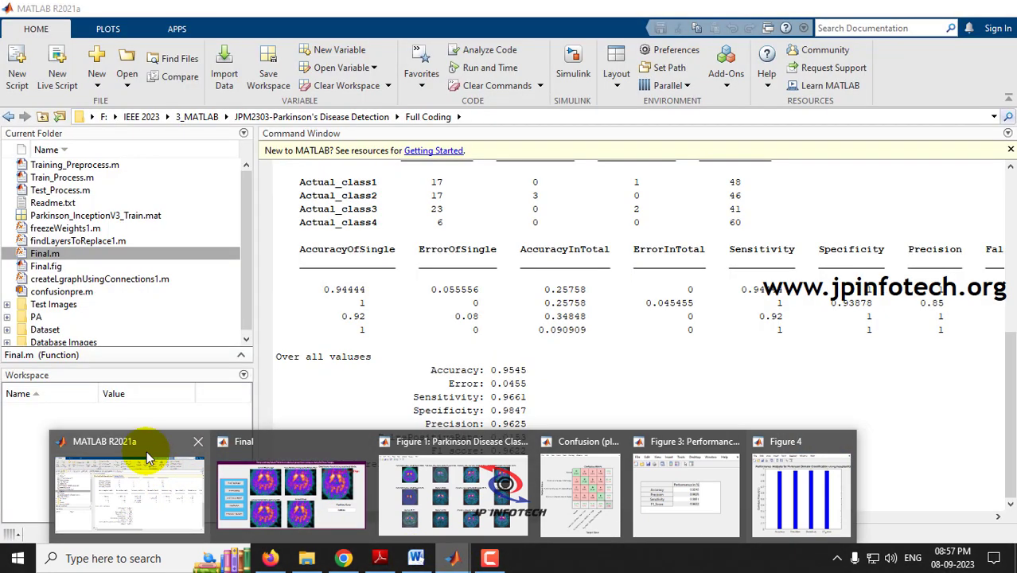
left_click(147, 450)
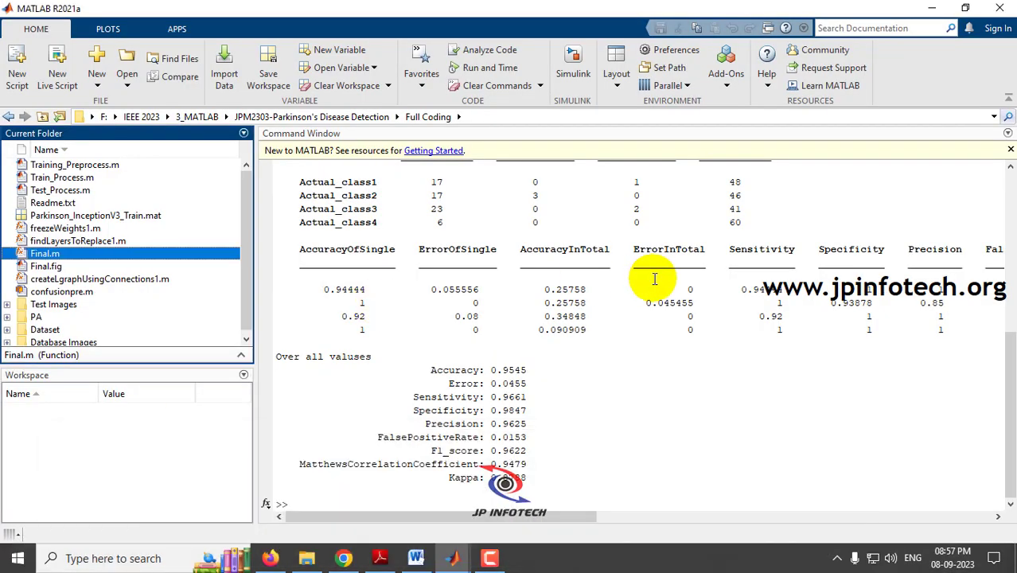
scroll(543, 418, "up", 5)
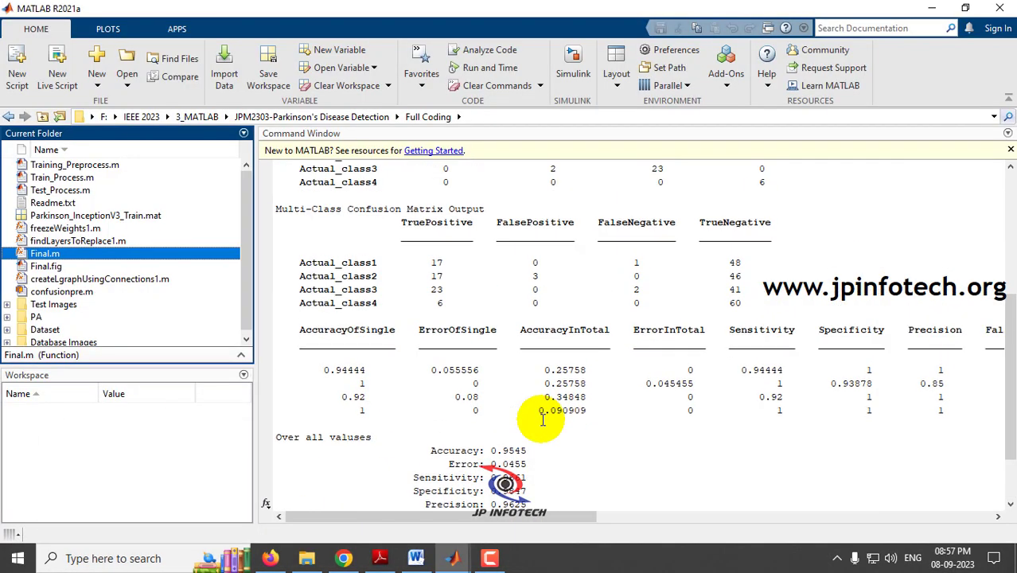
scroll(543, 418, "up", 4)
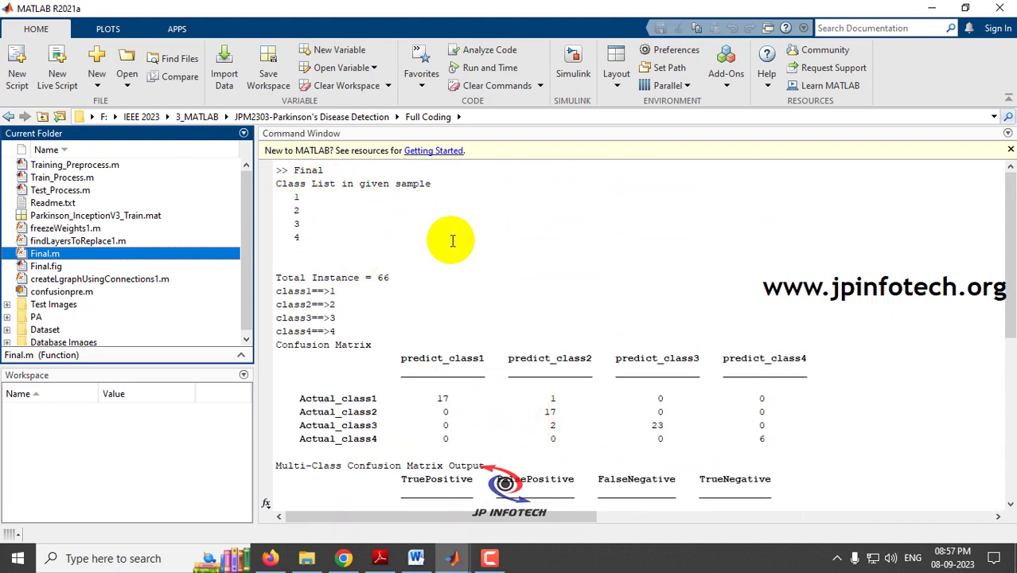
scroll(415, 261, "down", 8)
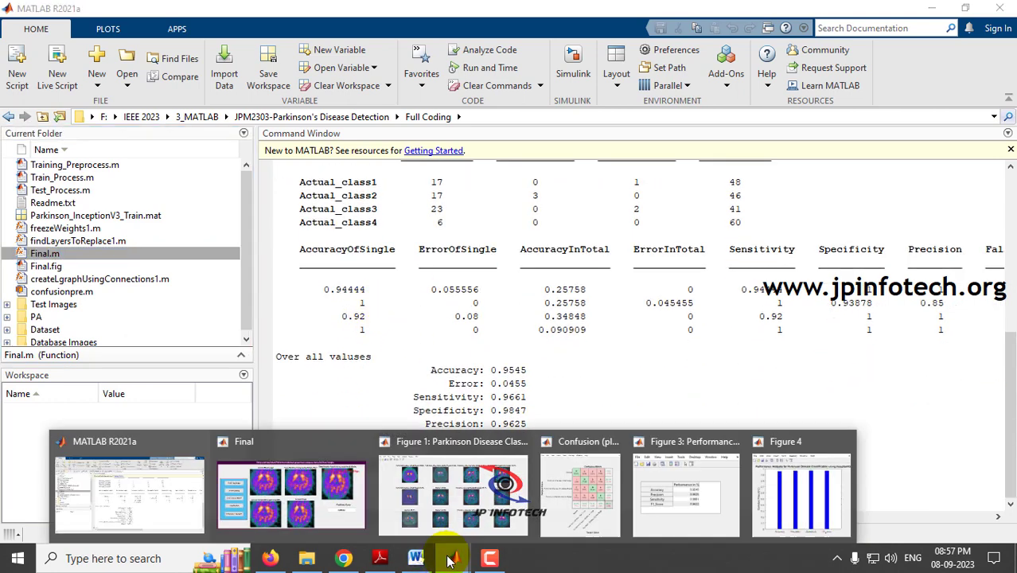
View the Parkinson disease classification results figure, and show the confusion matrix figure maximized
mouse_move(449, 559)
left_click(430, 471)
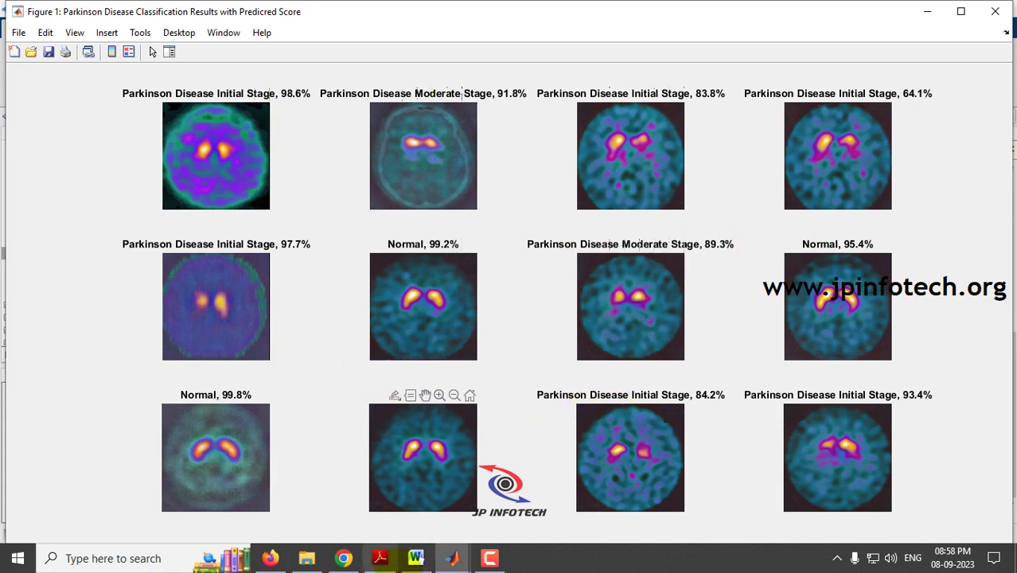
left_click(455, 559)
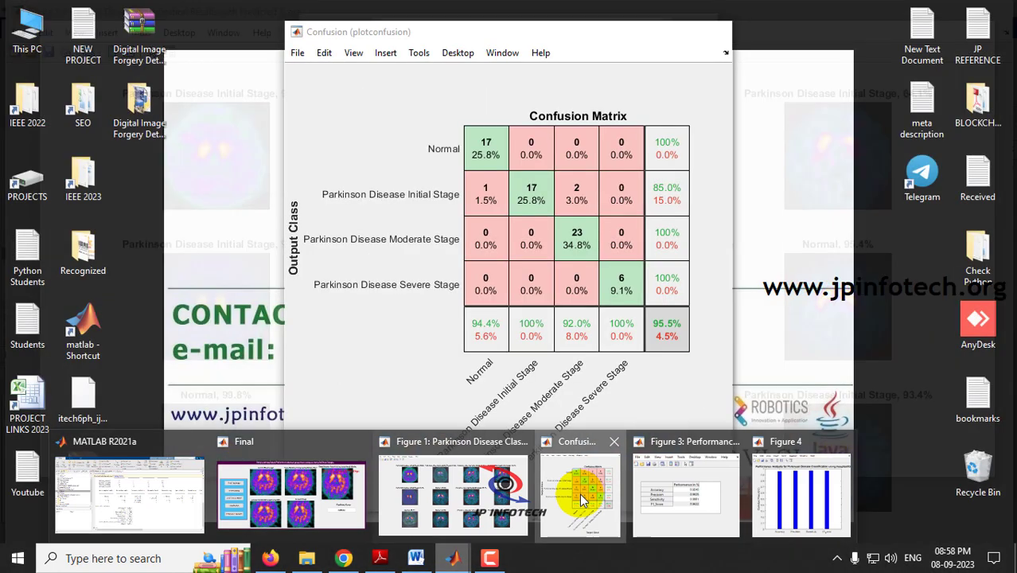
left_click(579, 494)
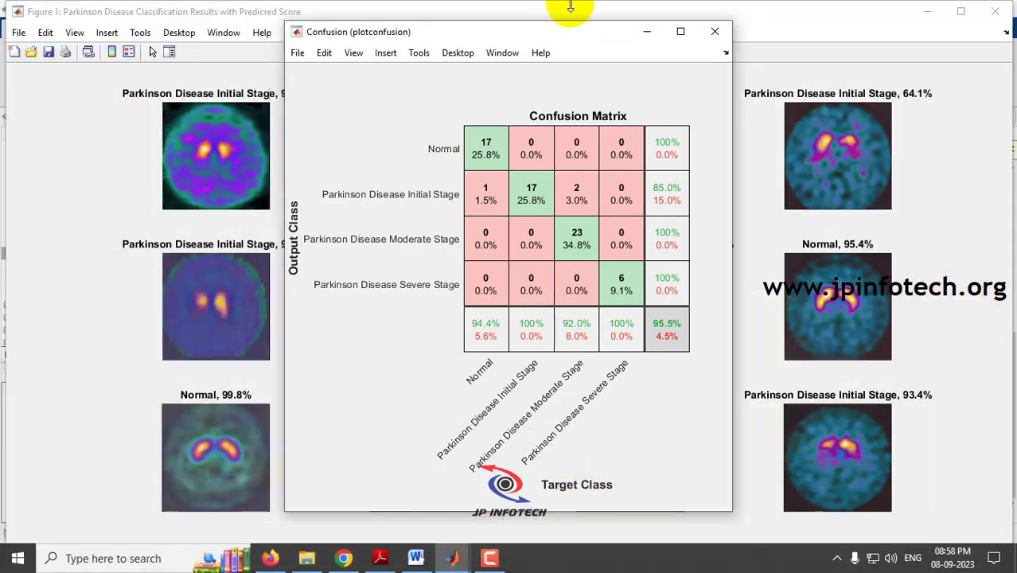
left_click(680, 33)
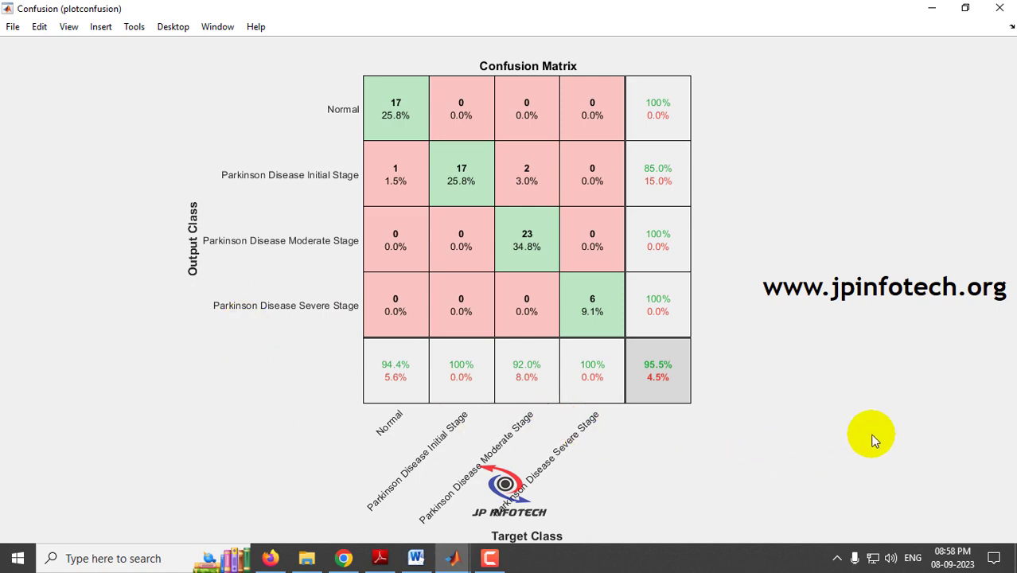
Point out accuracy, precision, sensitivity and F1 score in the Inception V3 performance table, and show the performance bar chart
left_click(454, 559)
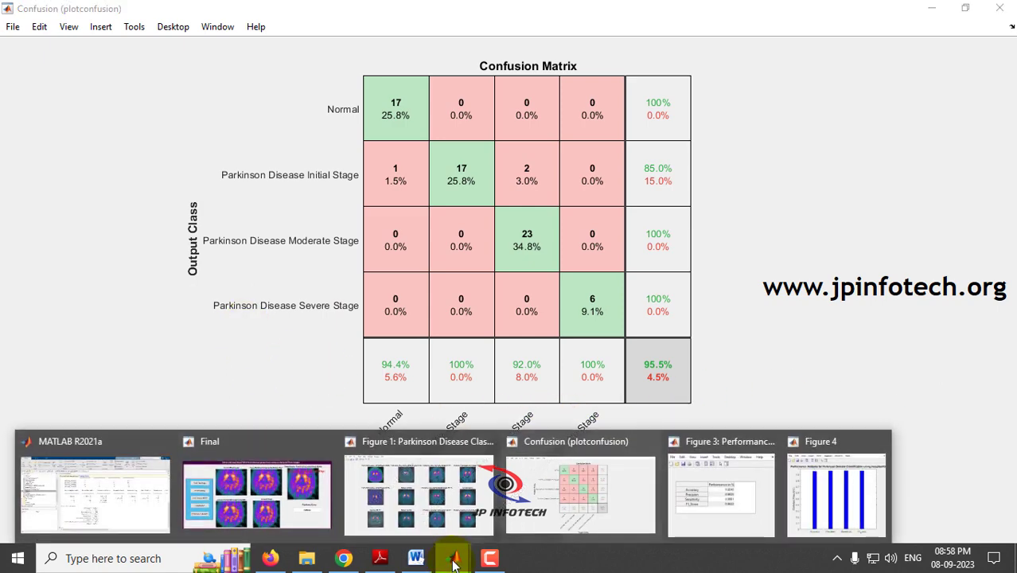
left_click(749, 470)
left_click(626, 35)
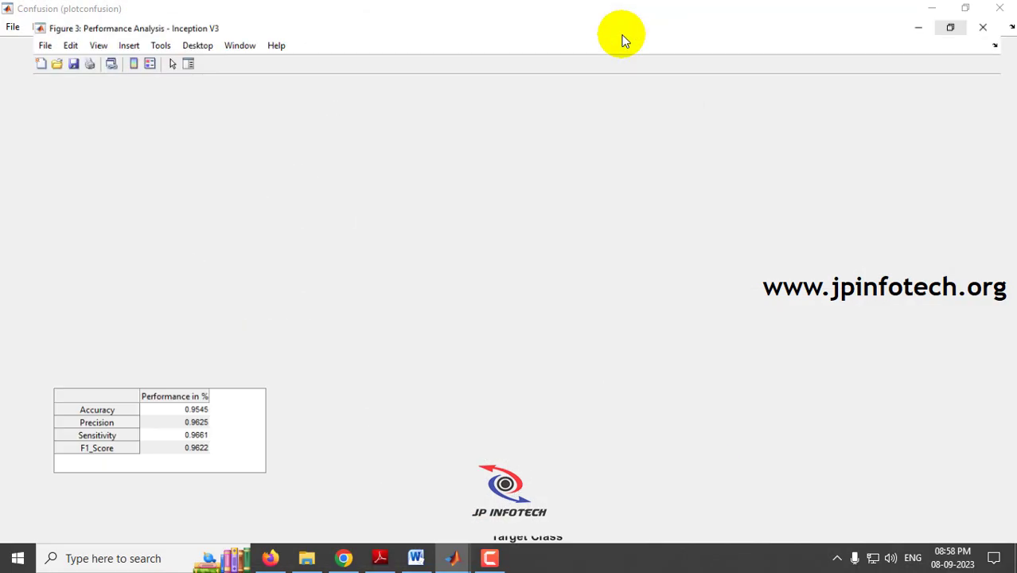
left_click(965, 10)
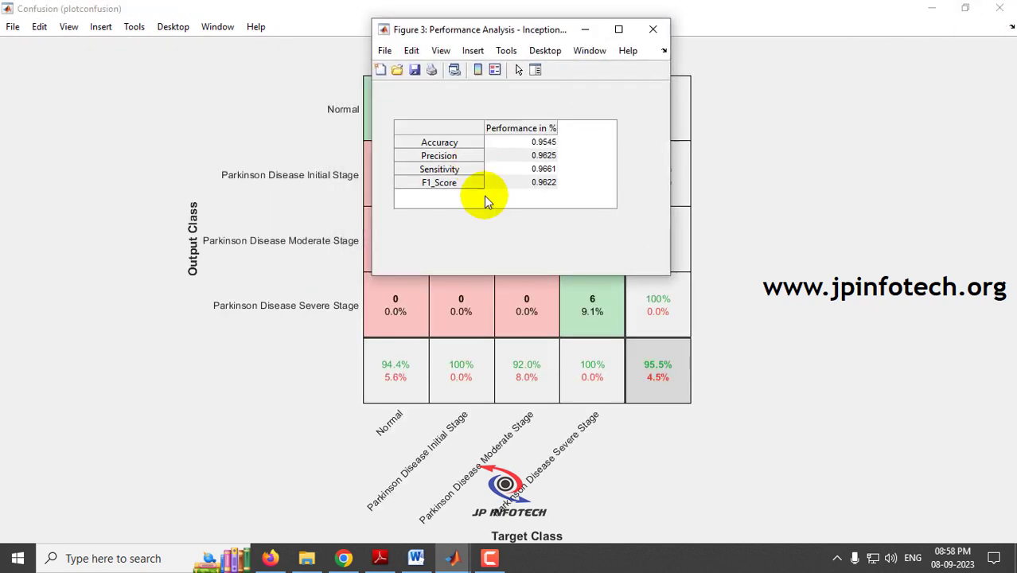
left_click(526, 144)
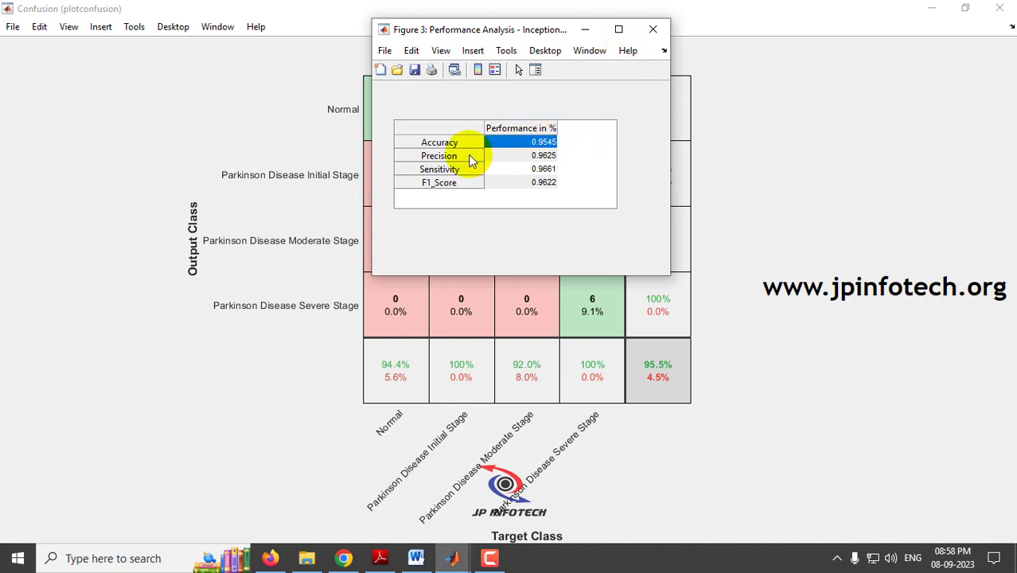
left_click(518, 155)
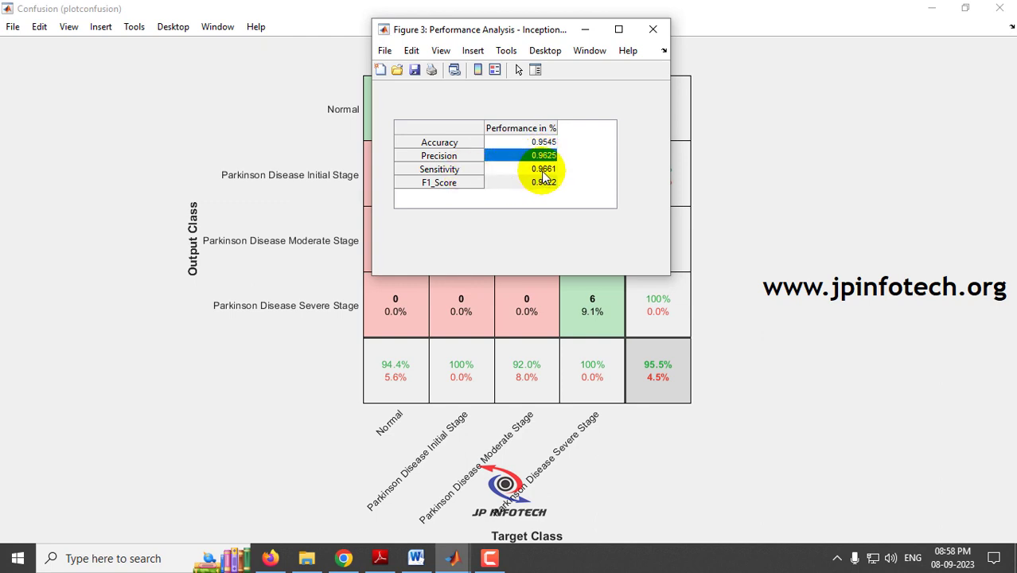
left_click(543, 170)
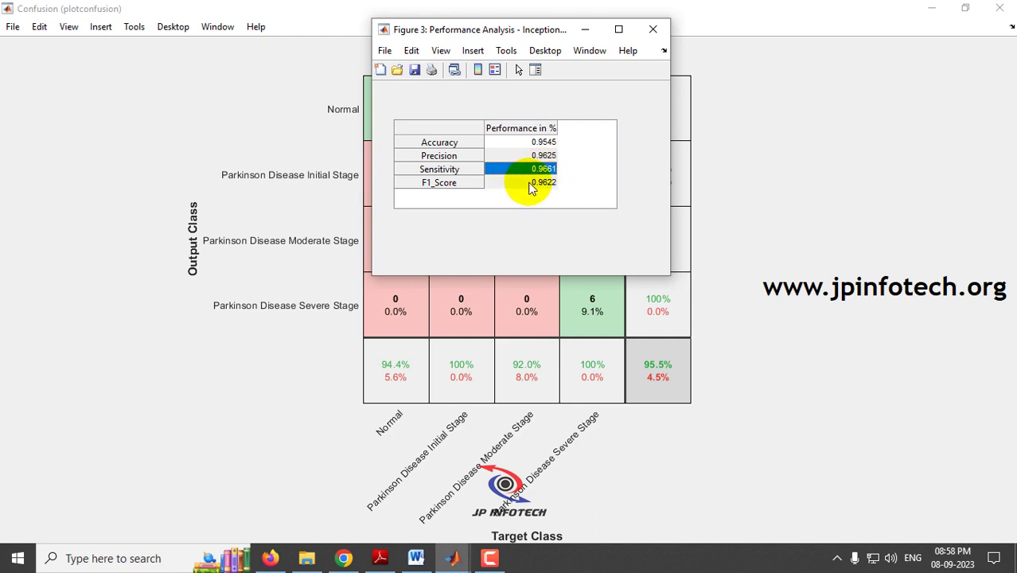
left_click(535, 184)
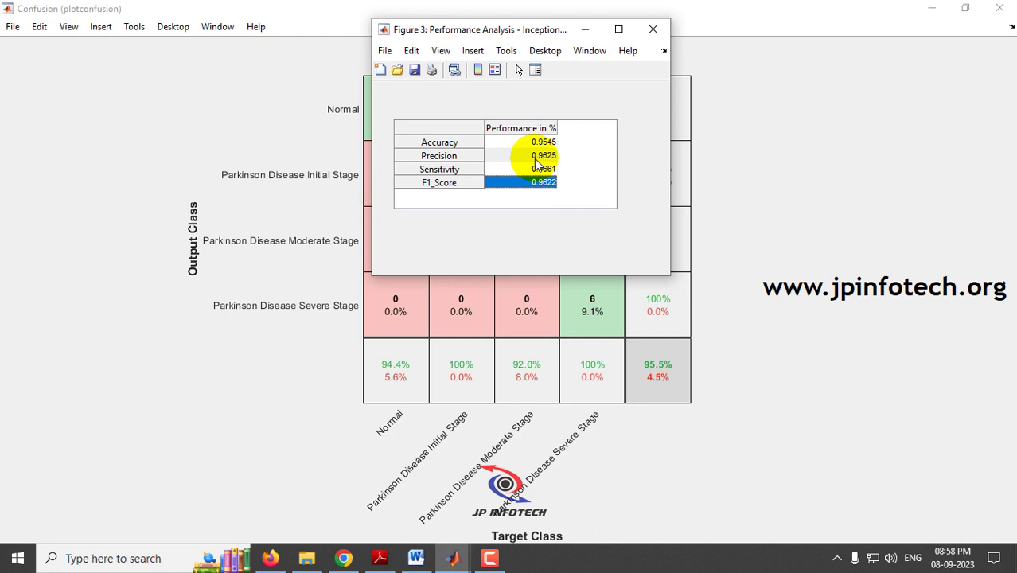
left_click(453, 556)
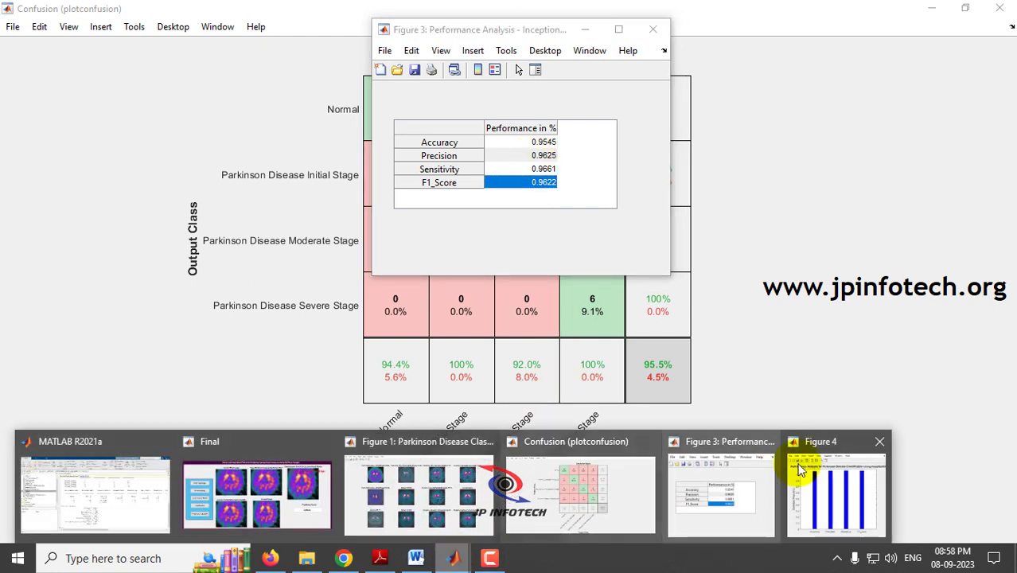
left_click(828, 466)
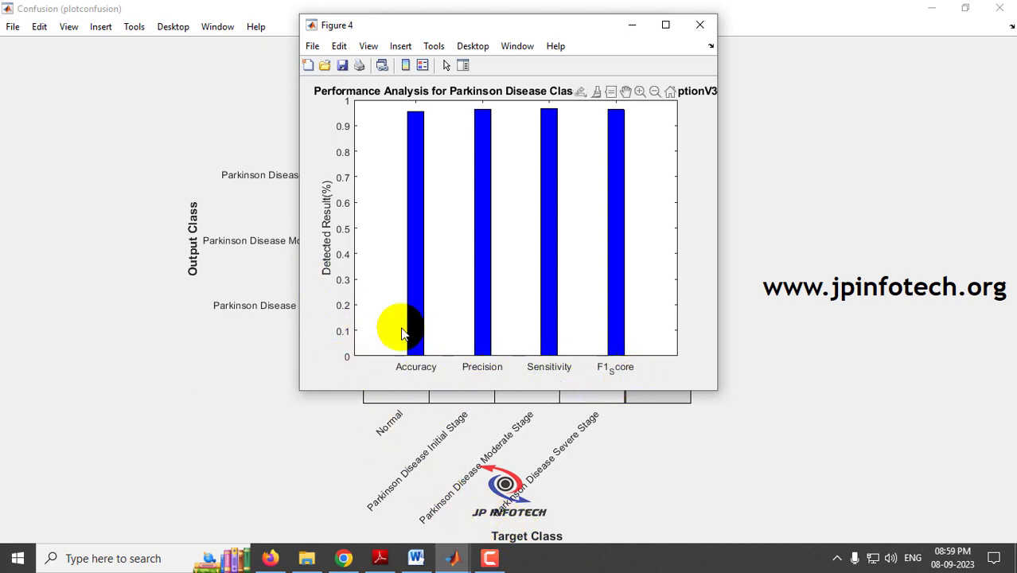
Close the bar chart, performance table, confusion matrix and classification results figures, along with the Final window
left_click(695, 35)
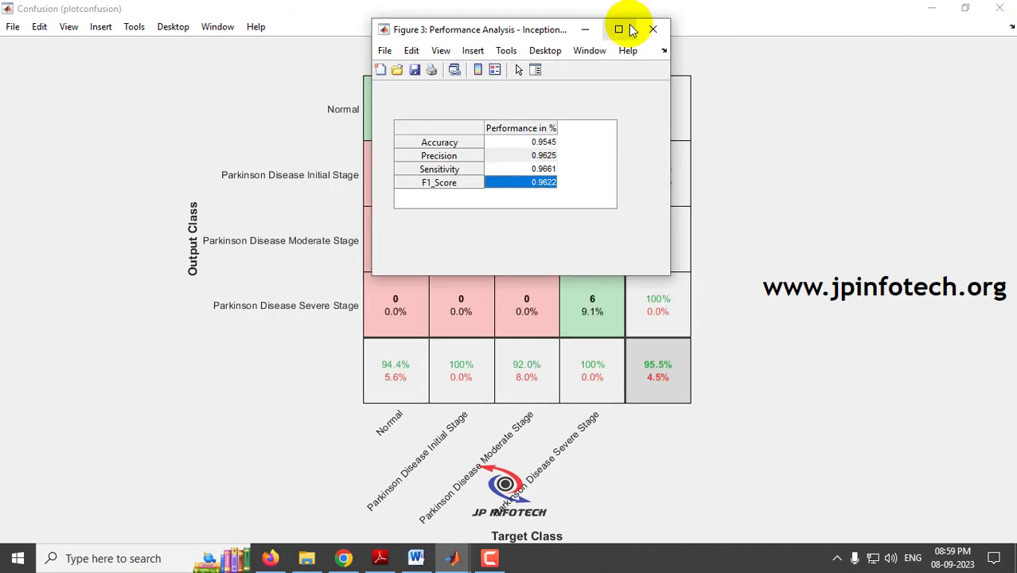
left_click(663, 26)
left_click(1009, 7)
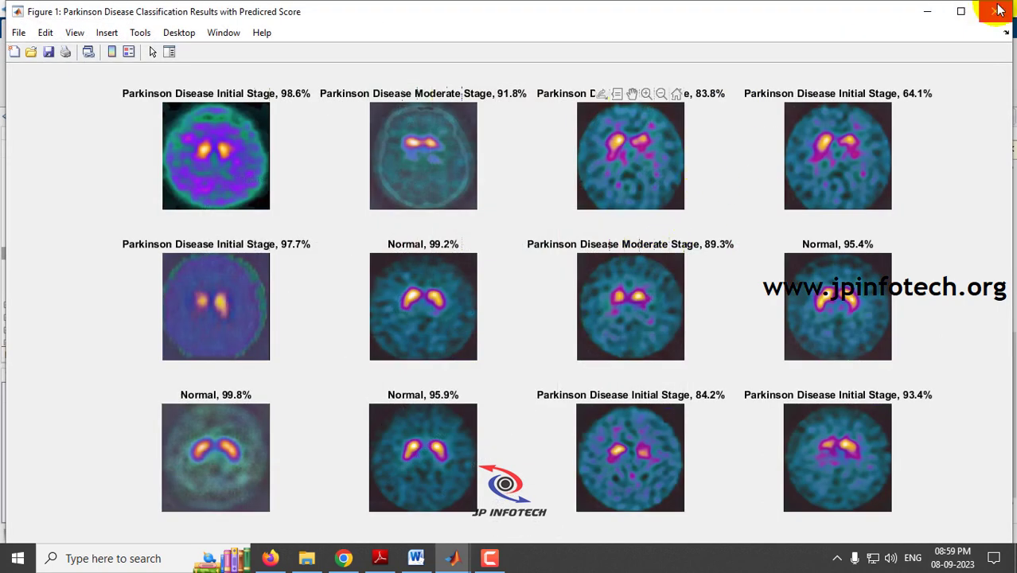
left_click(1000, 7)
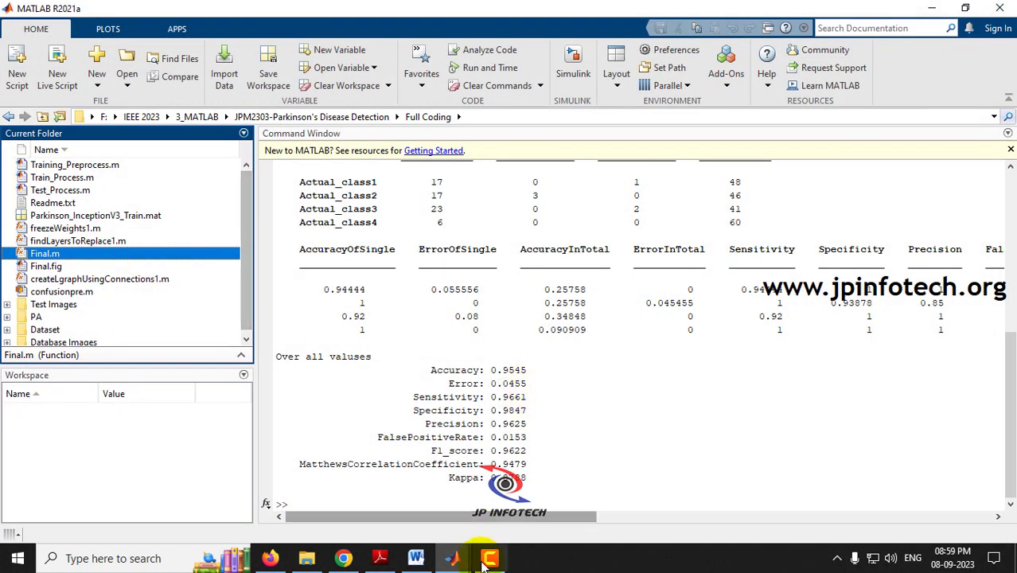
left_click(452, 558)
left_click(603, 451)
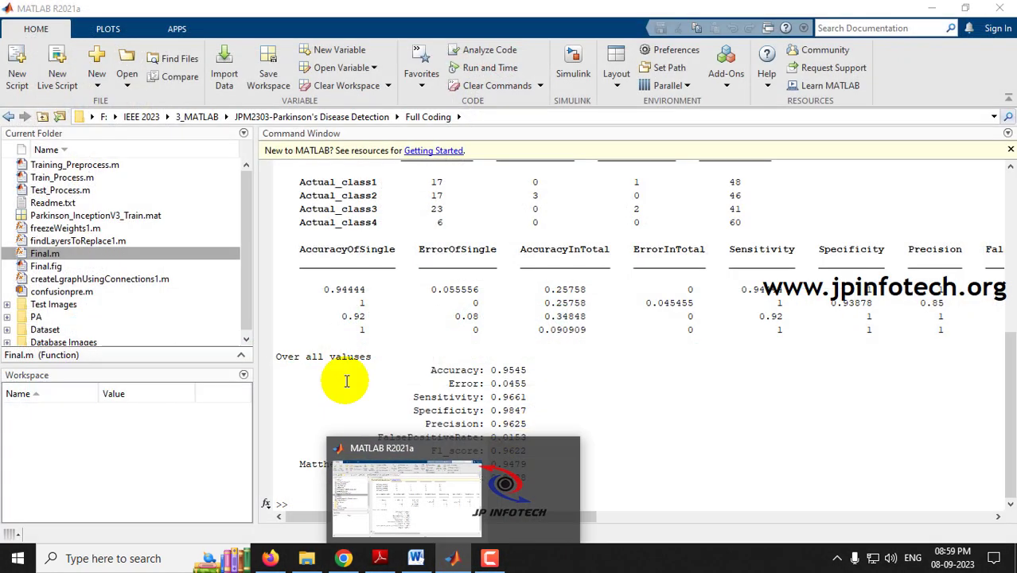
Run Final.m again and open the image picker for reading a test image
right_click(53, 254)
left_click(87, 312)
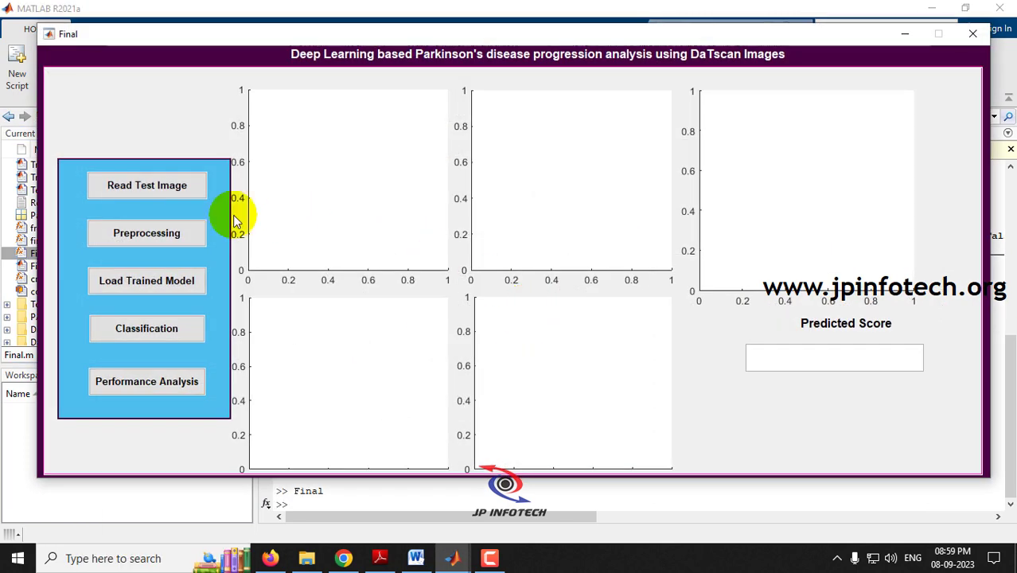
left_click(149, 193)
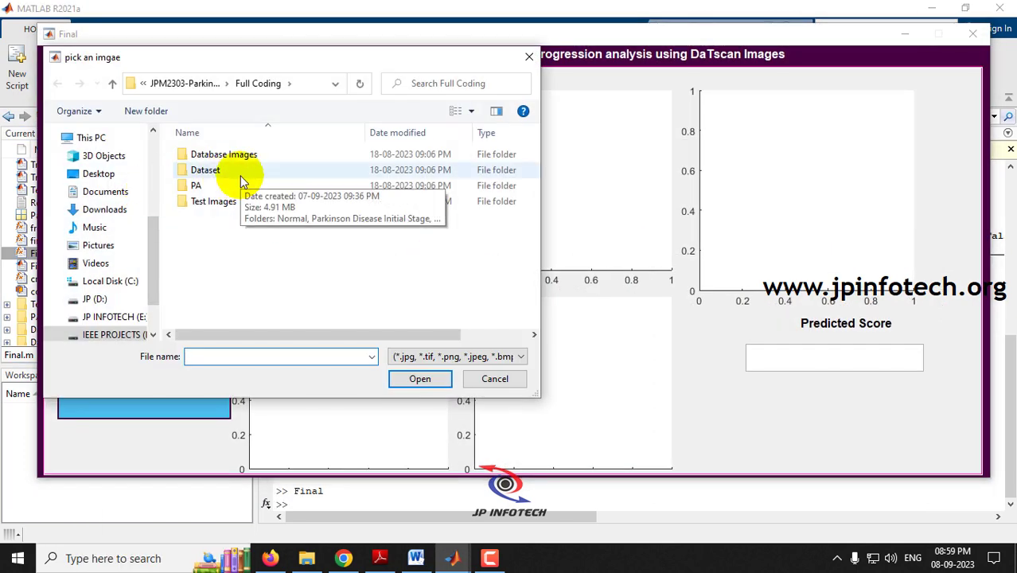
double_click(239, 171)
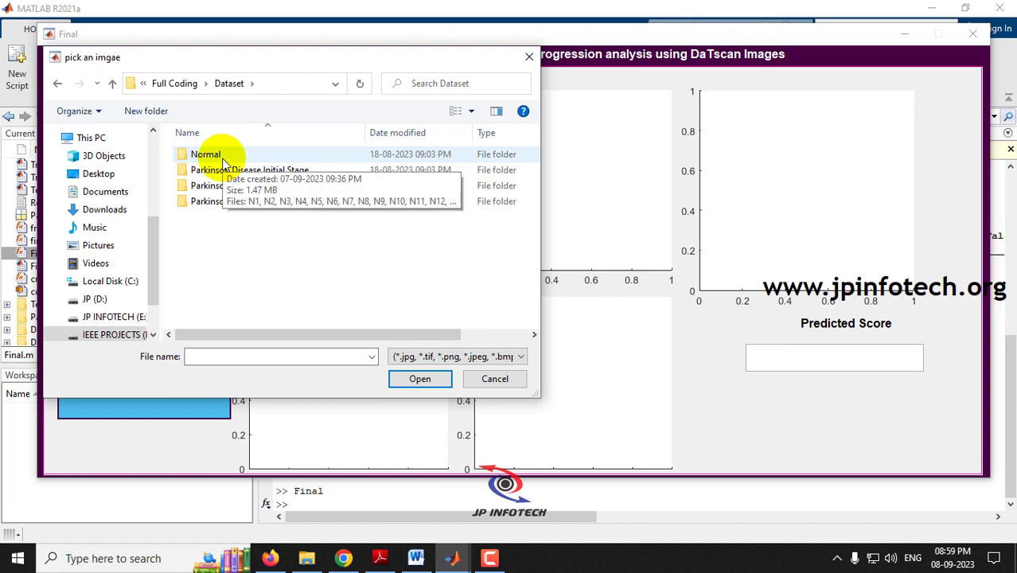
left_click(174, 83)
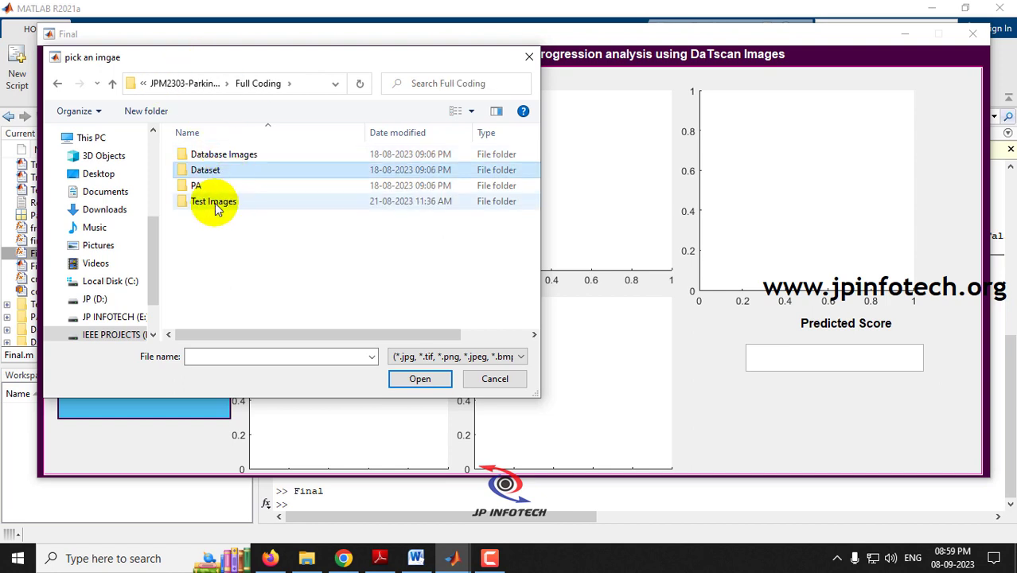
left_click(215, 204)
double_click(215, 203)
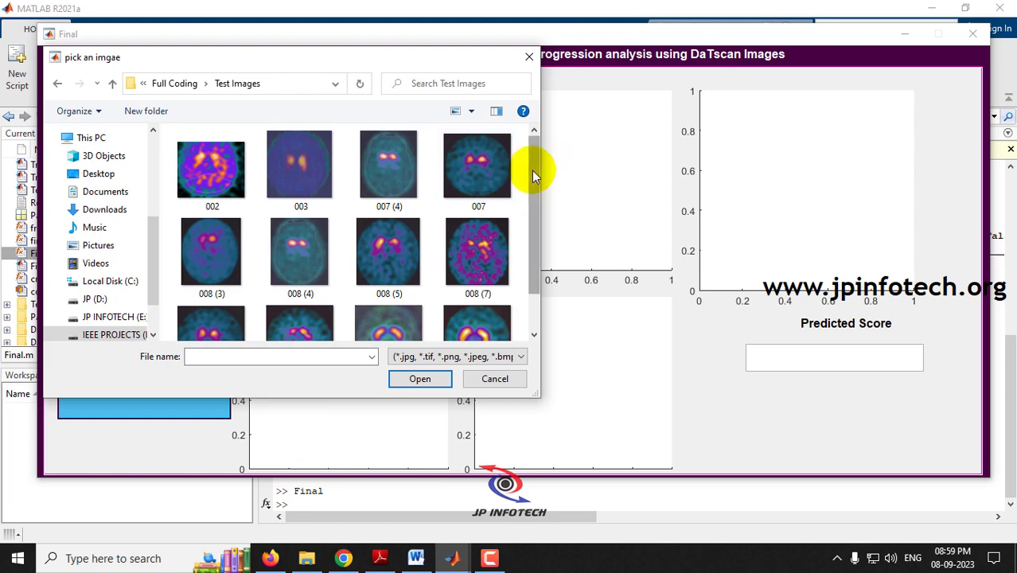
mouse_move(531, 170)
left_mouse_down()
mouse_move(532, 225)
mouse_move(533, 166)
left_mouse_up()
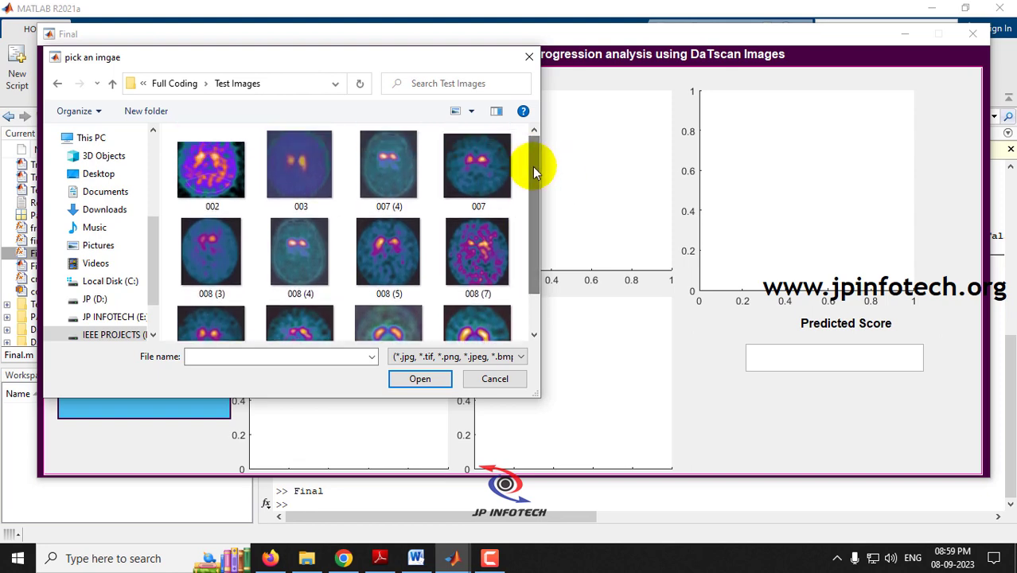
left_click(112, 85)
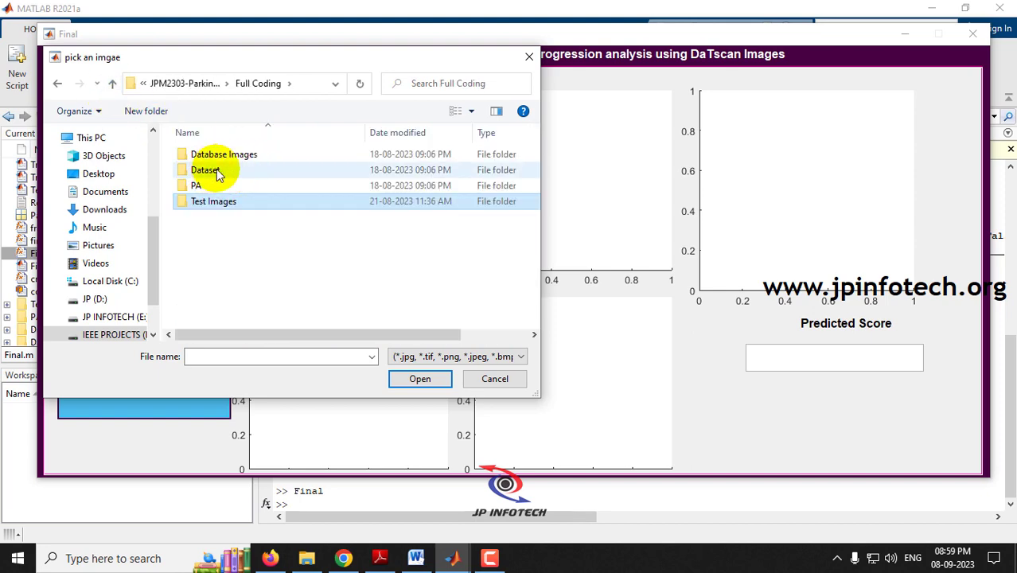
Load image N6 from the Dataset's Normal folder as the test image and preprocess it
double_click(207, 170)
left_click(213, 161)
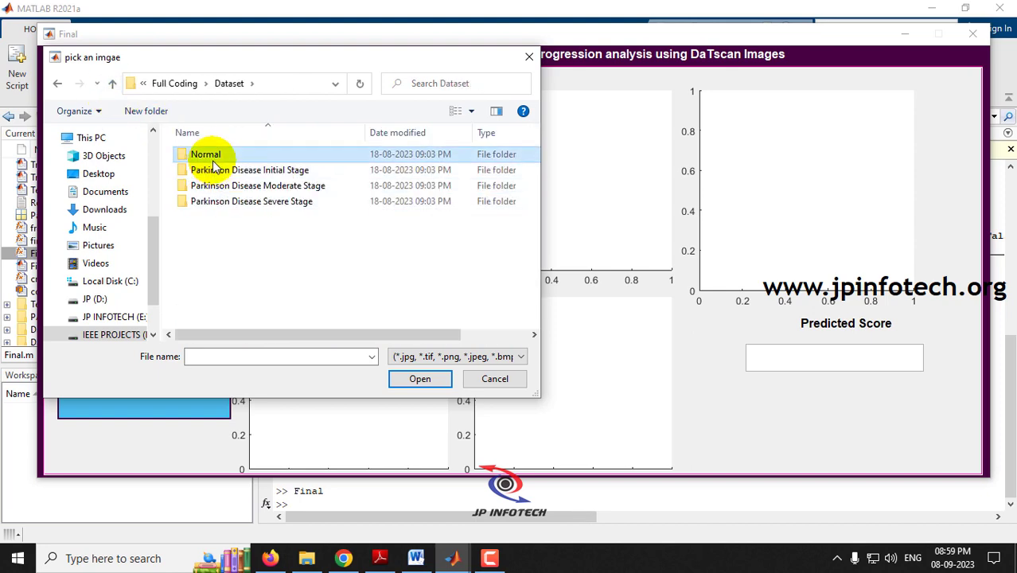
double_click(210, 159)
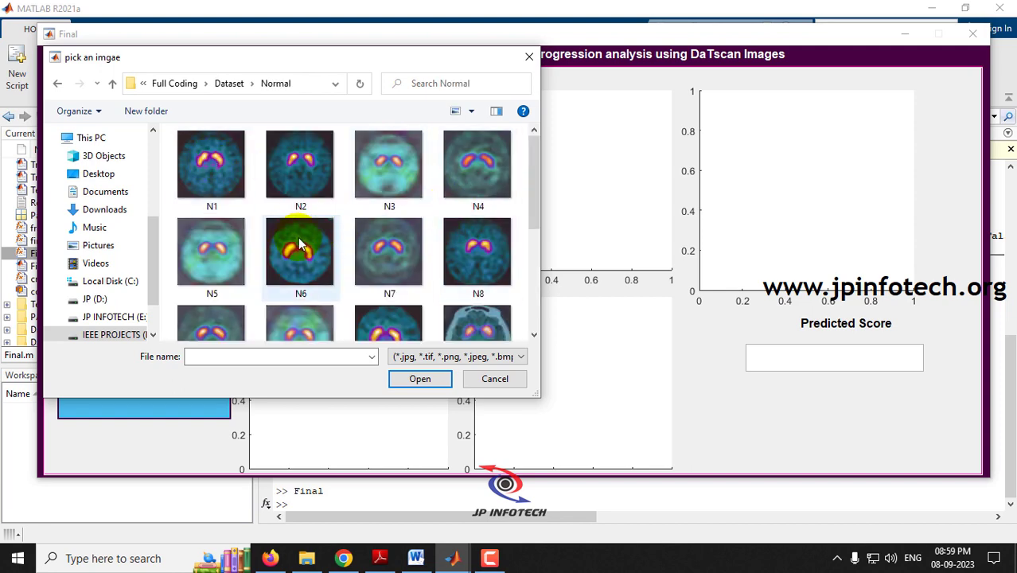
double_click(299, 242)
left_click(146, 234)
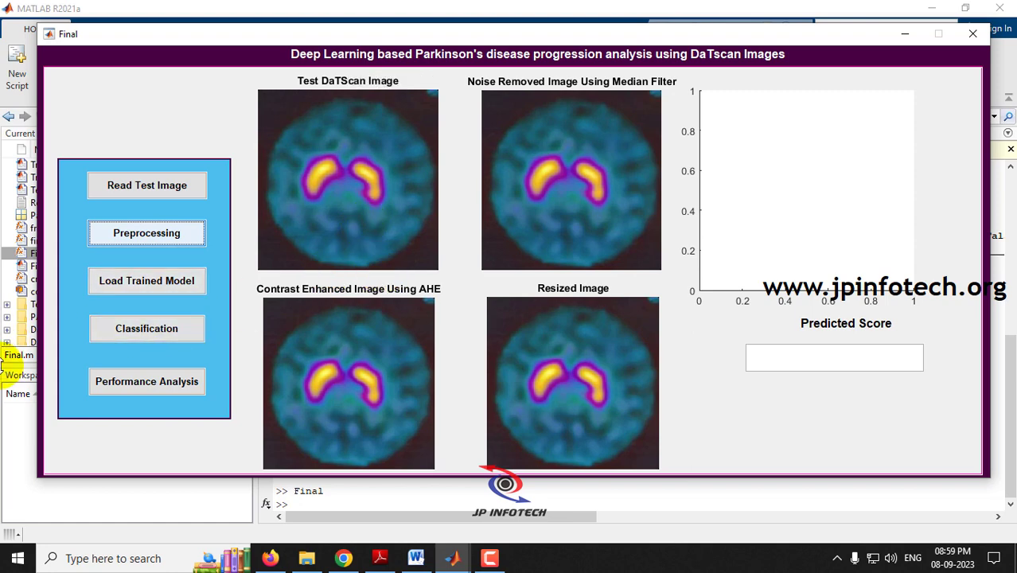
Load the trained network model and classify the Normal test image, highlighting its predicted score
left_click(159, 281)
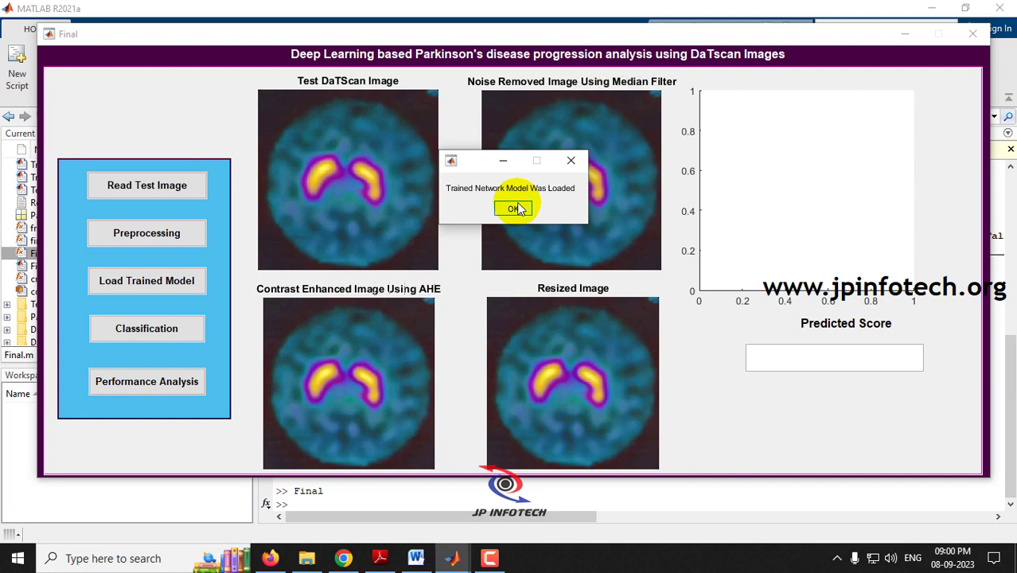
left_click(513, 208)
left_click(175, 333)
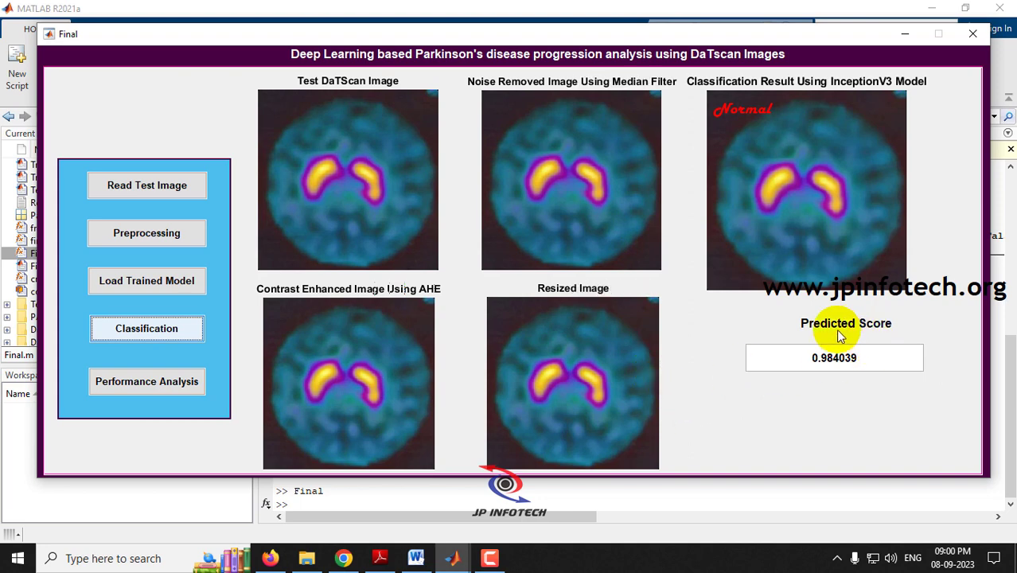
left_click_drag(811, 358, 864, 358)
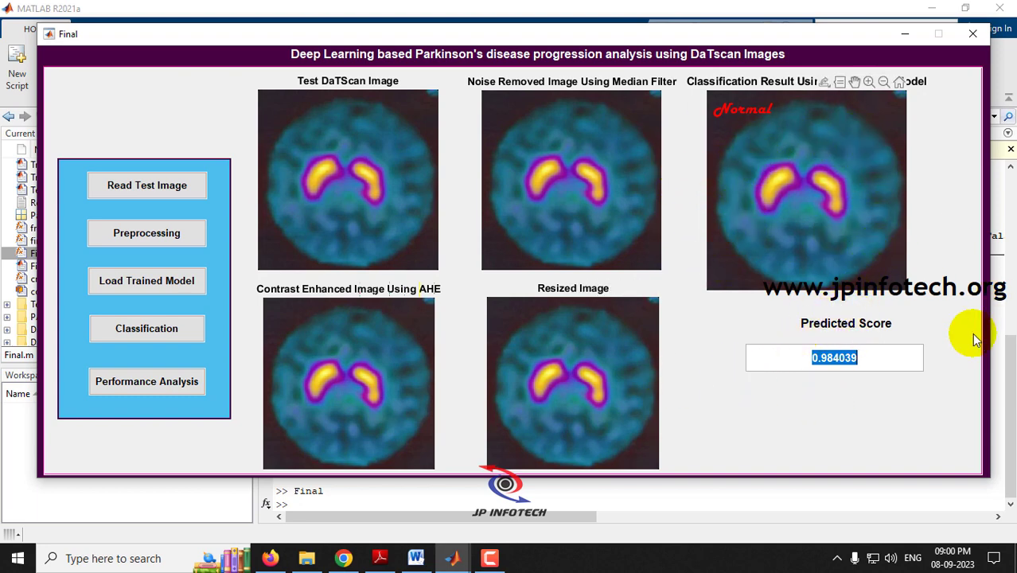
left_click(150, 382)
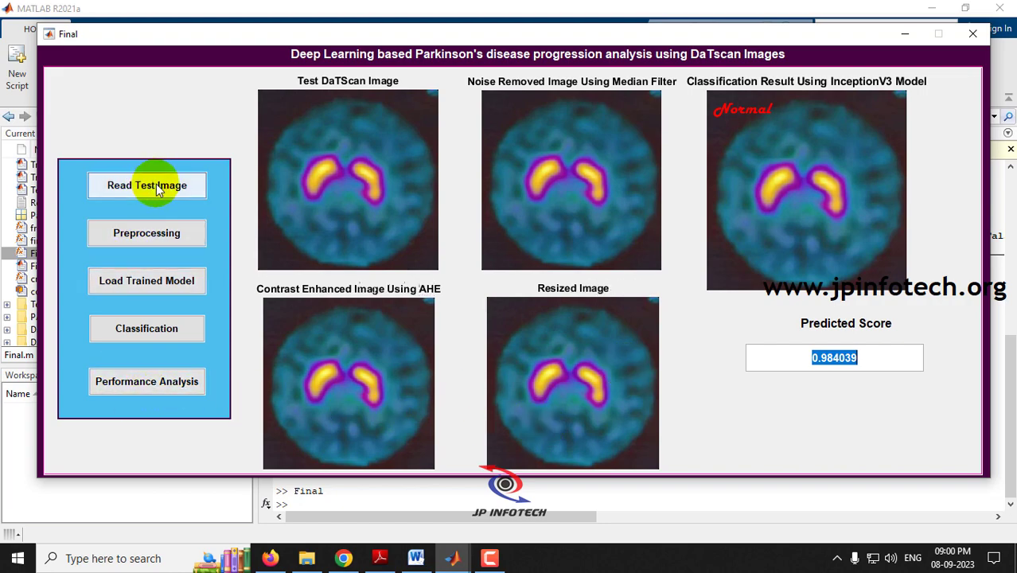
Close the Final window with the Normal result, and run Final.m again up to the test image picker
left_click(982, 31)
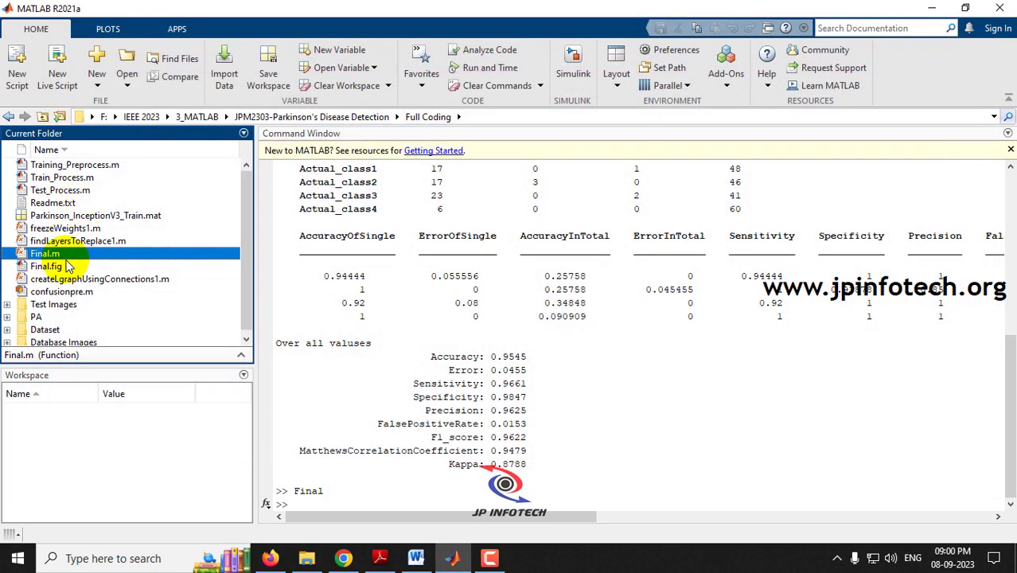
right_click(75, 254)
left_click(90, 312)
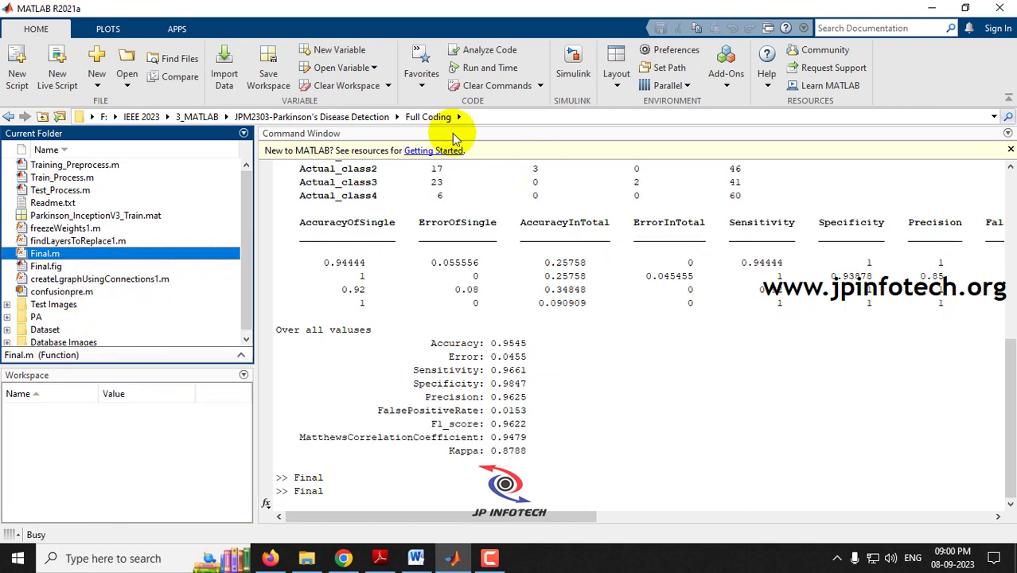
left_click(180, 191)
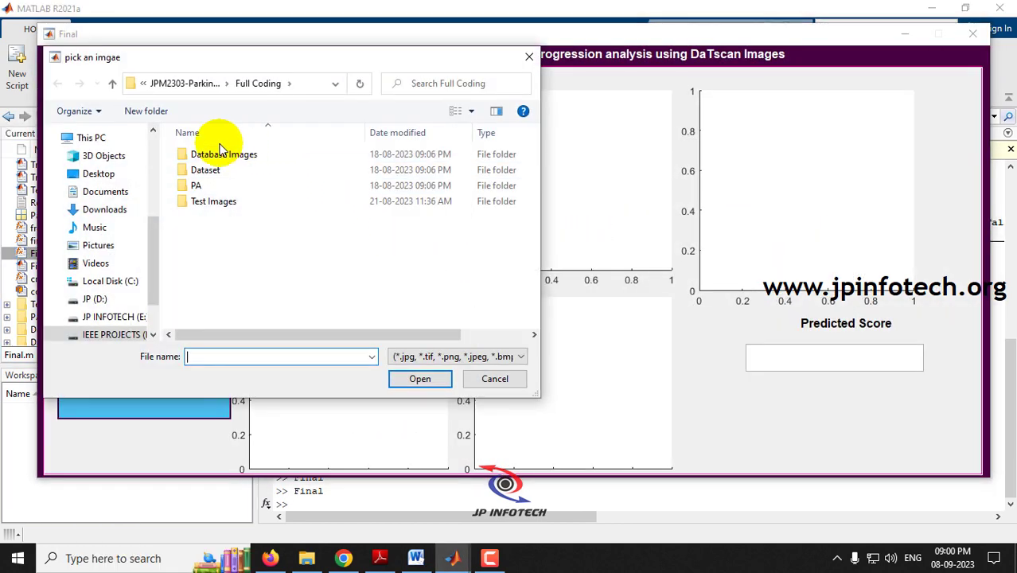
Load image A115 from the Dataset's Parkinson Disease Initial Stage folder as the test image and preprocess it
double_click(219, 173)
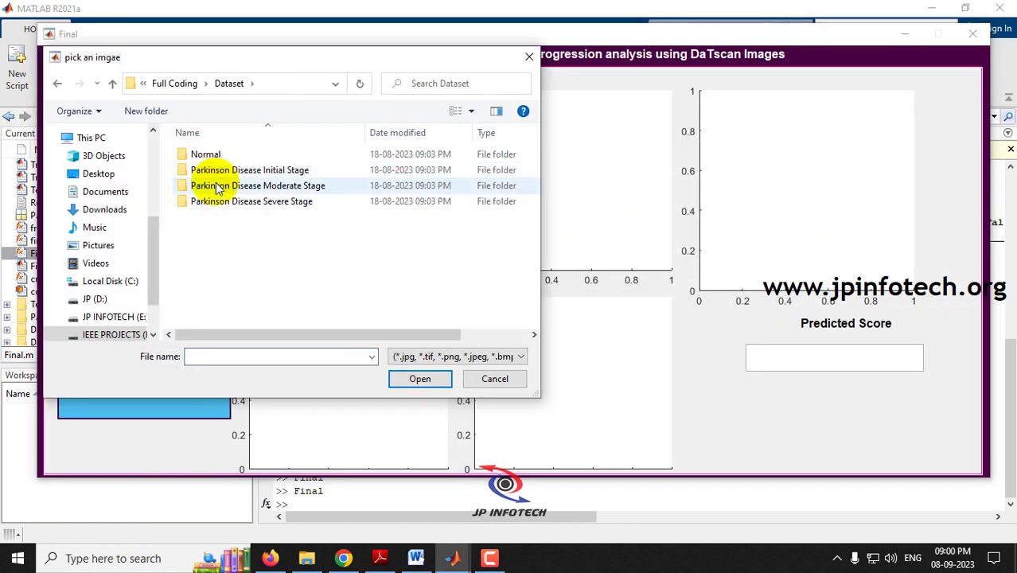
left_click(225, 178)
double_click(223, 178)
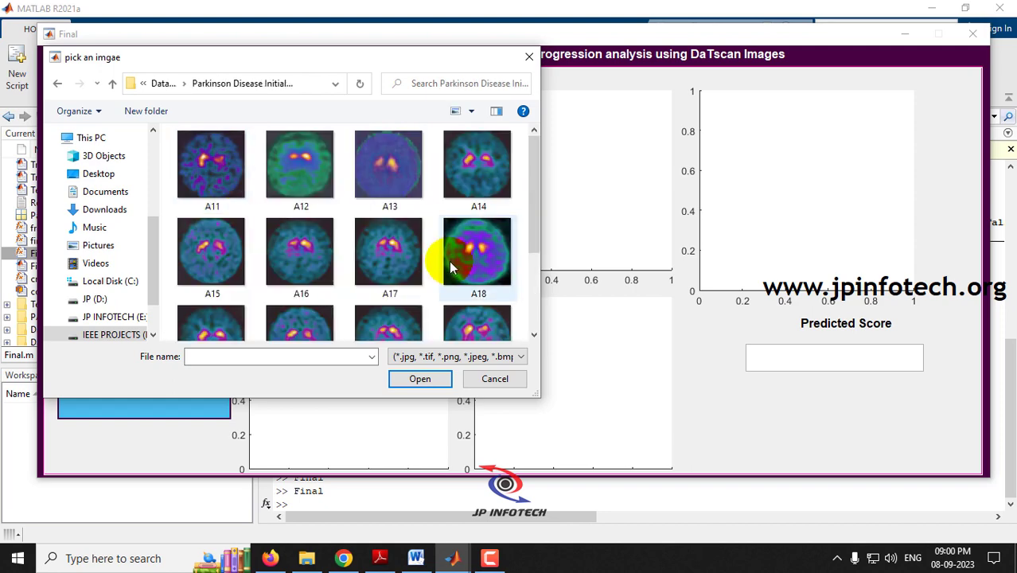
scroll(398, 250, "down", 3)
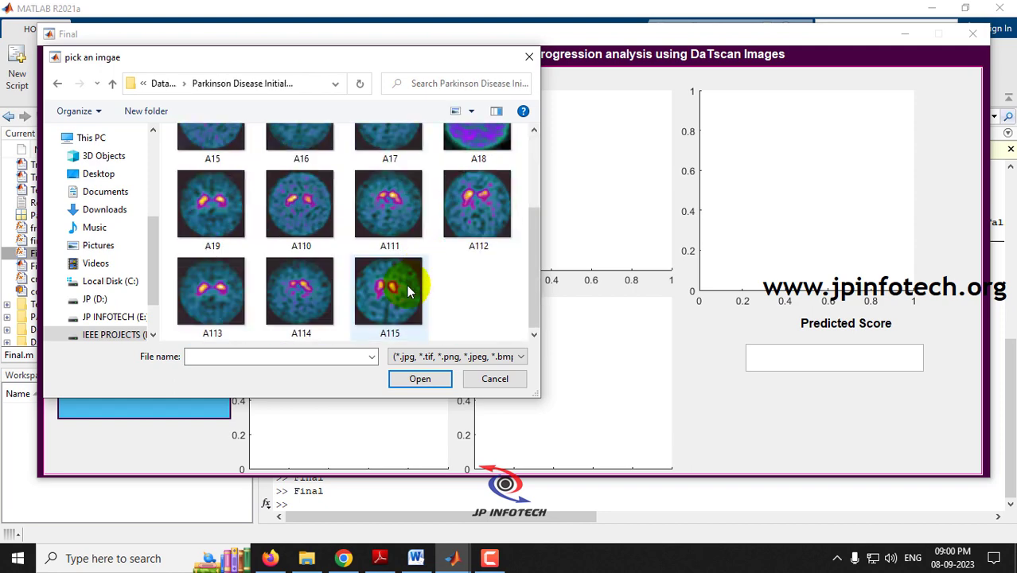
double_click(399, 285)
left_click(163, 239)
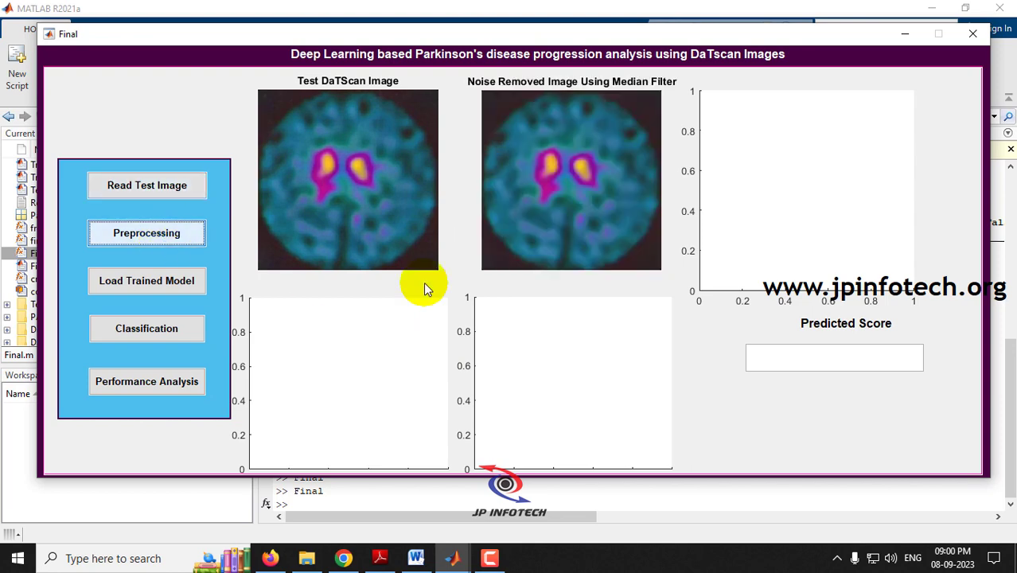
Load the trained network model and classify test image A115, highlighting its predicted score
left_click(154, 283)
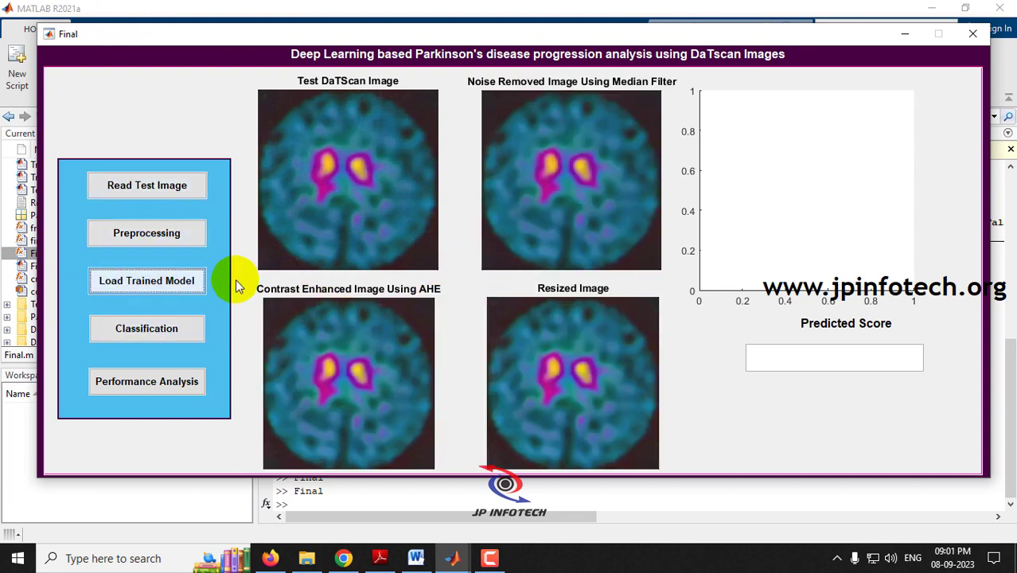
left_click(464, 227)
left_click(131, 334)
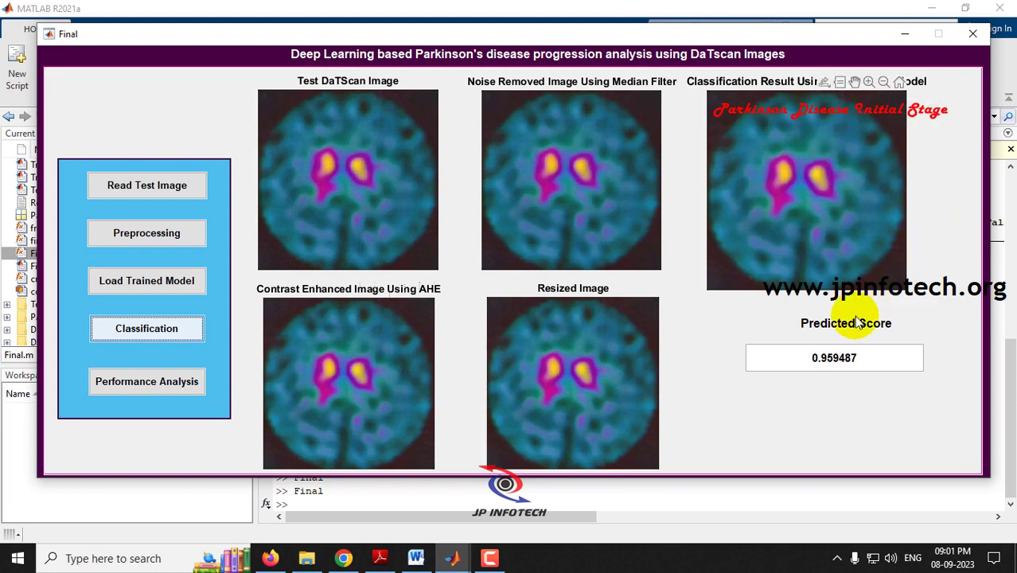
left_click_drag(793, 366, 898, 356)
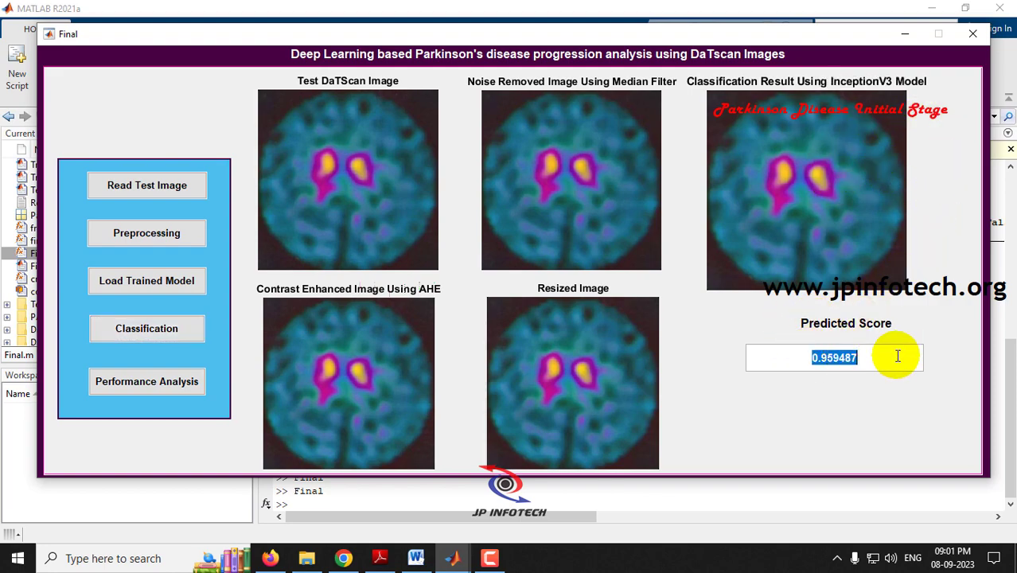
Close the Final window with the initial stage result, and run Final.m again up to the test image picker
left_click(973, 33)
right_click(56, 255)
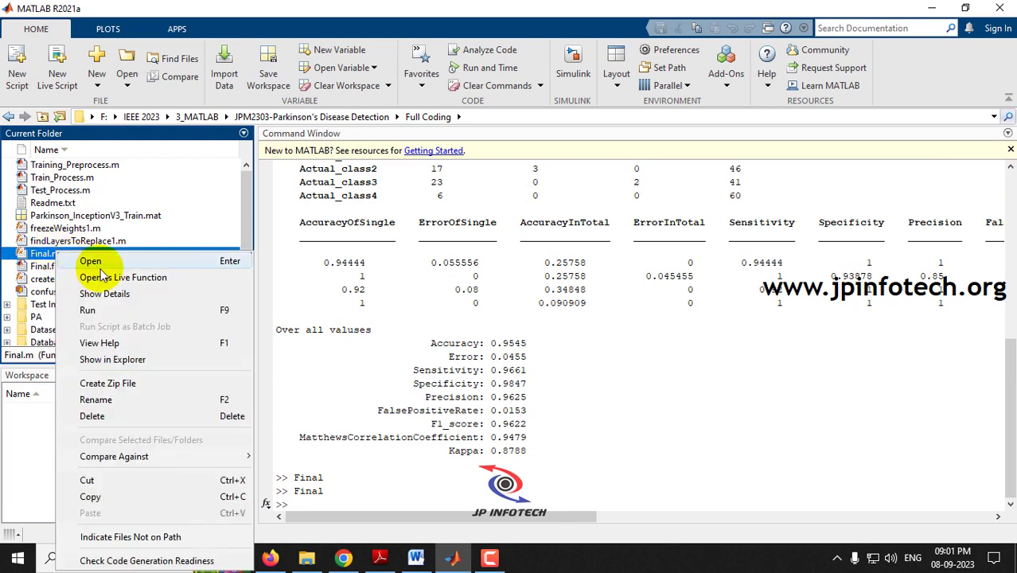
left_click(77, 184)
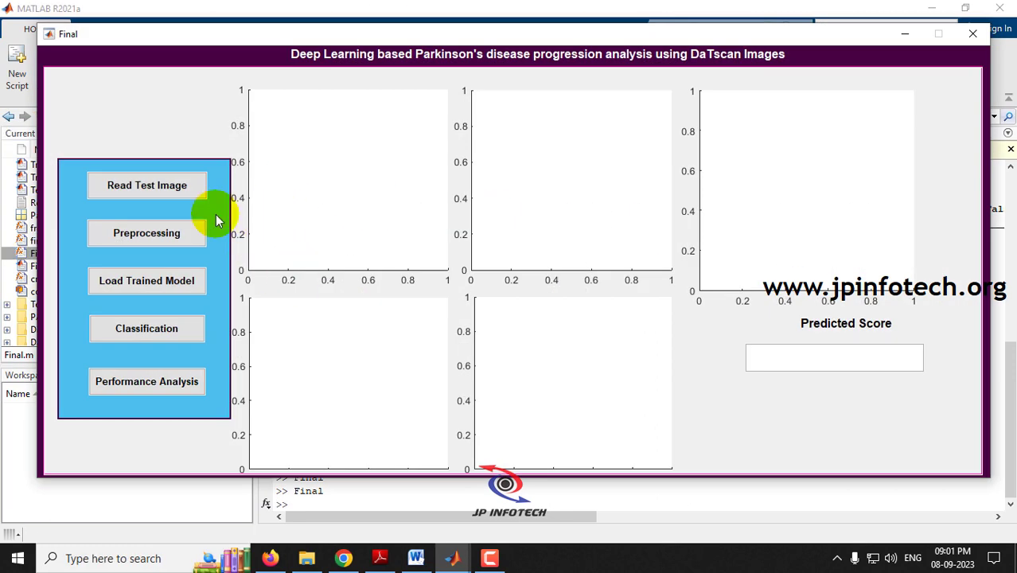
left_click(175, 197)
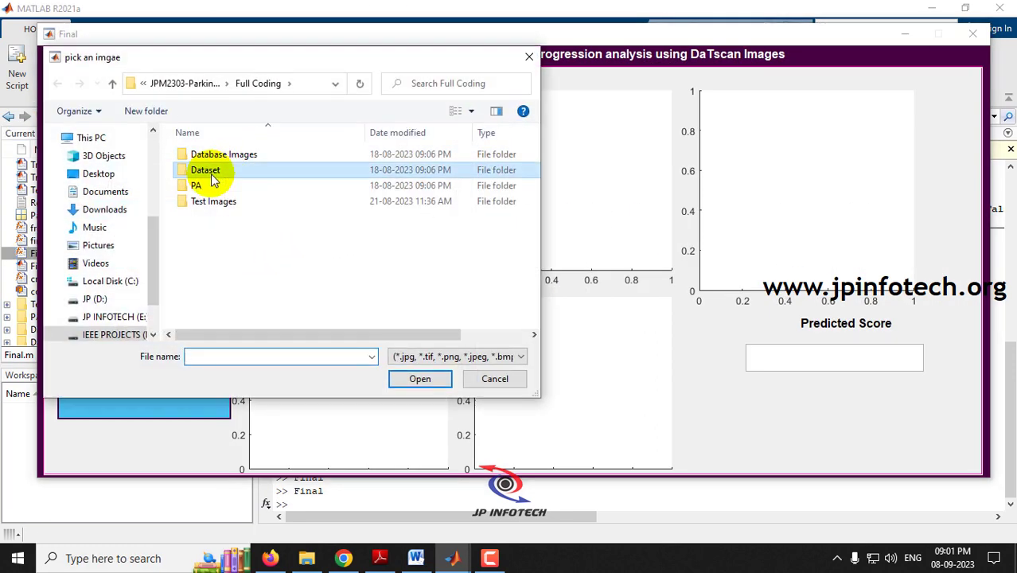
Load image A22 from the Dataset's Parkinson Disease Moderate Stage folder as the test image and preprocess it
double_click(219, 172)
left_click(247, 185)
double_click(247, 185)
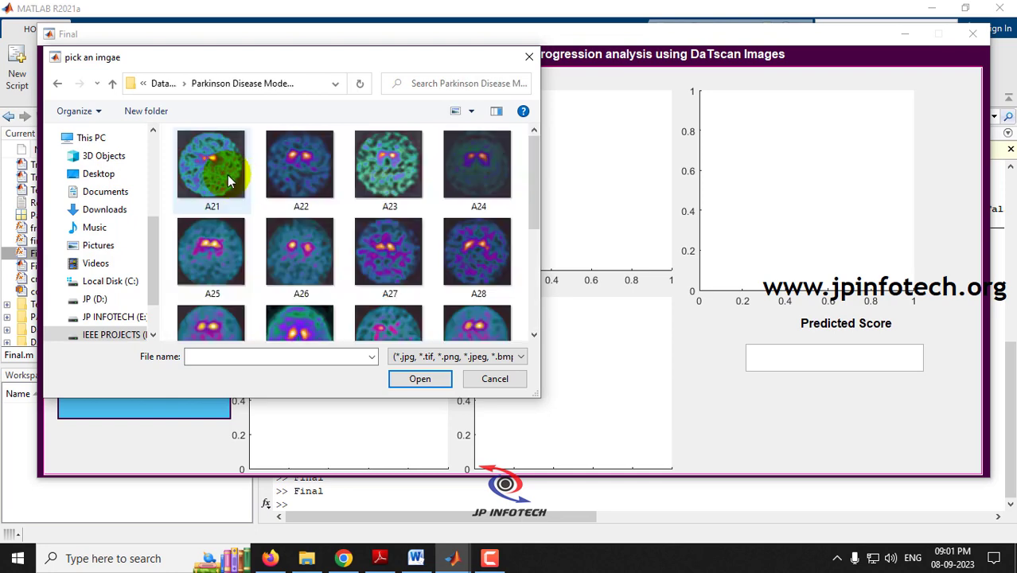
left_click(301, 194)
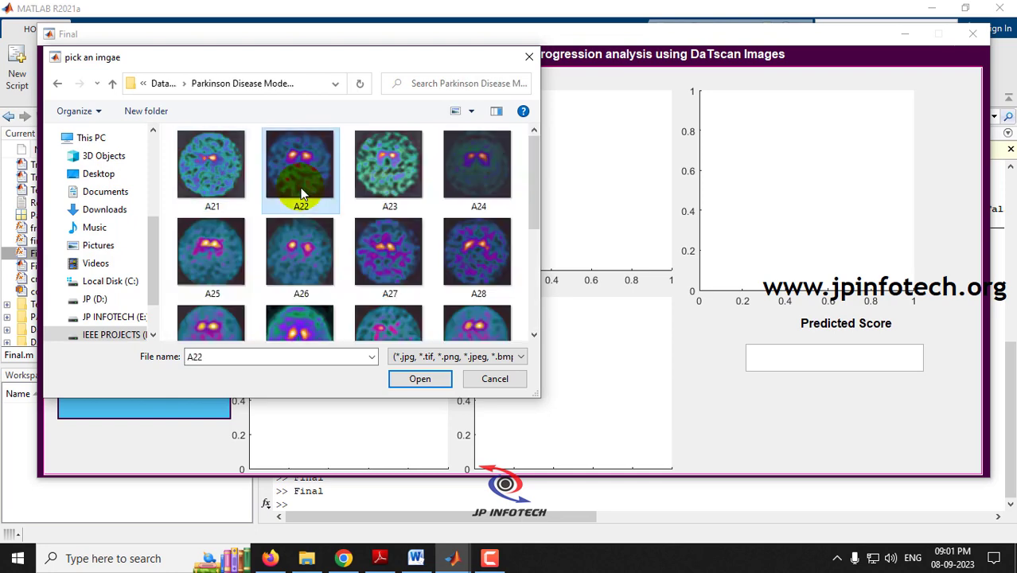
double_click(301, 194)
left_click(169, 240)
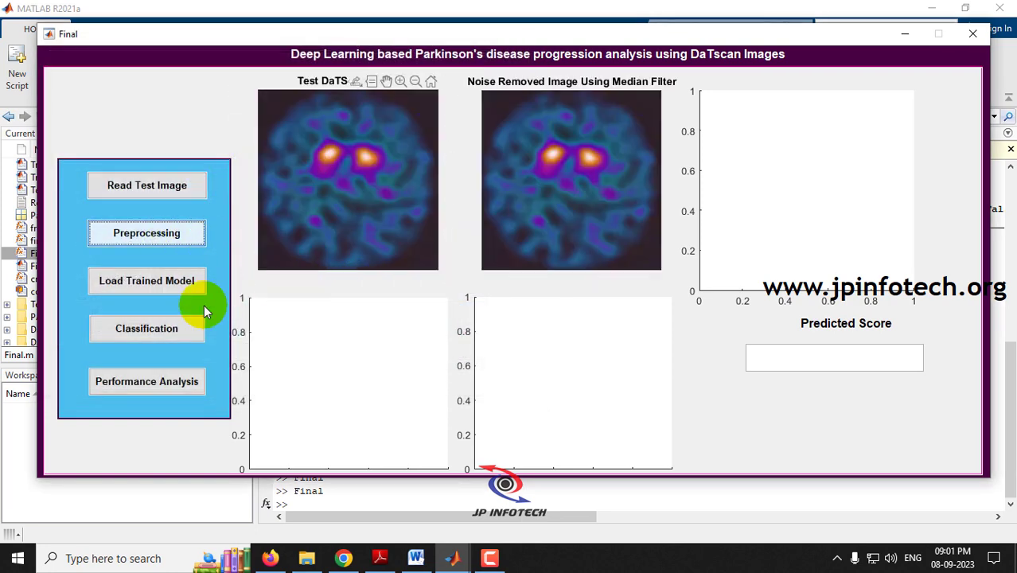
Load the trained network model and classify test image A22
left_click(197, 280)
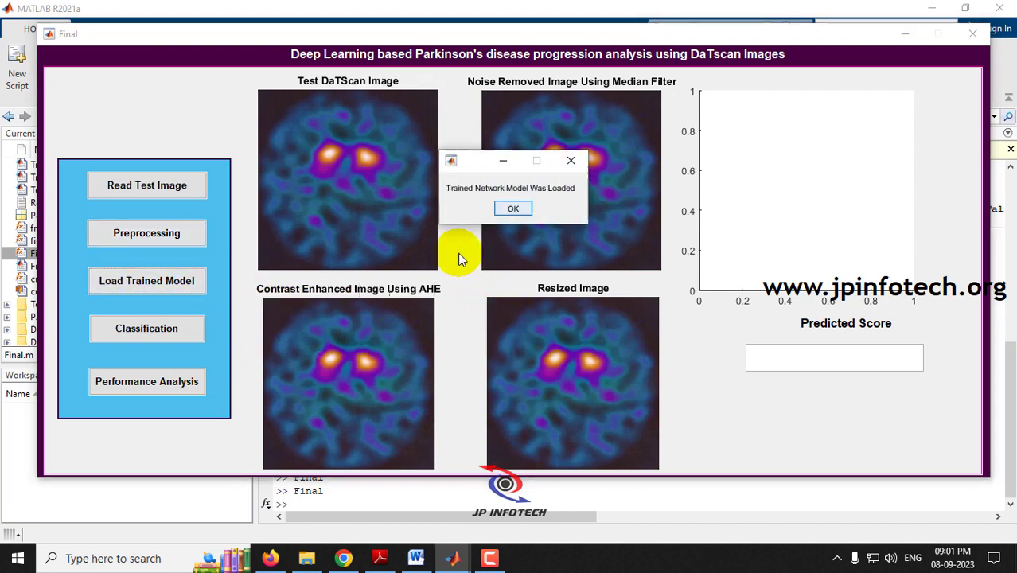
left_click(513, 209)
left_click(136, 328)
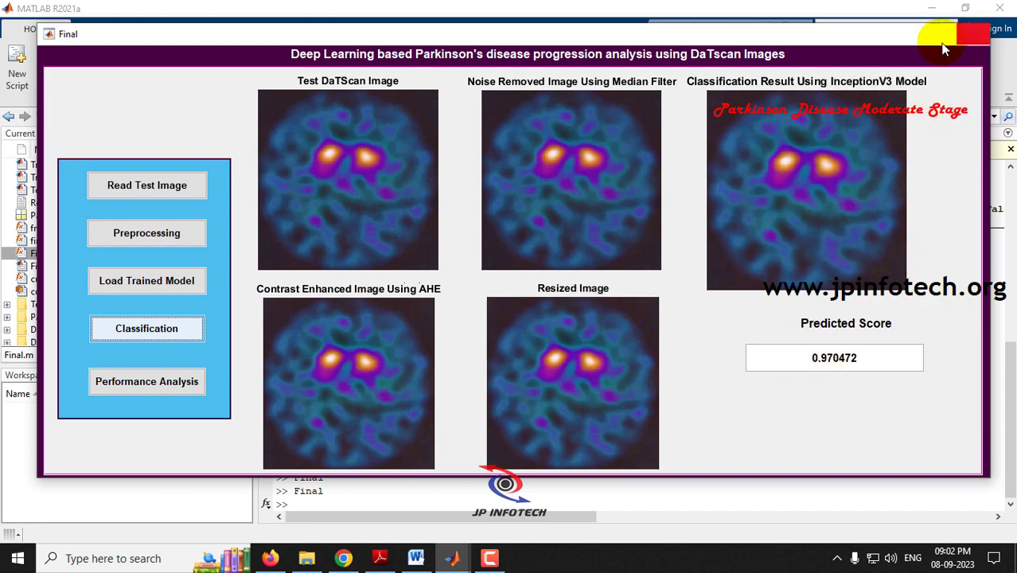
Close the Final window with the moderate stage result, and run Final.m again up to the test image picker
left_click(973, 34)
right_click(64, 254)
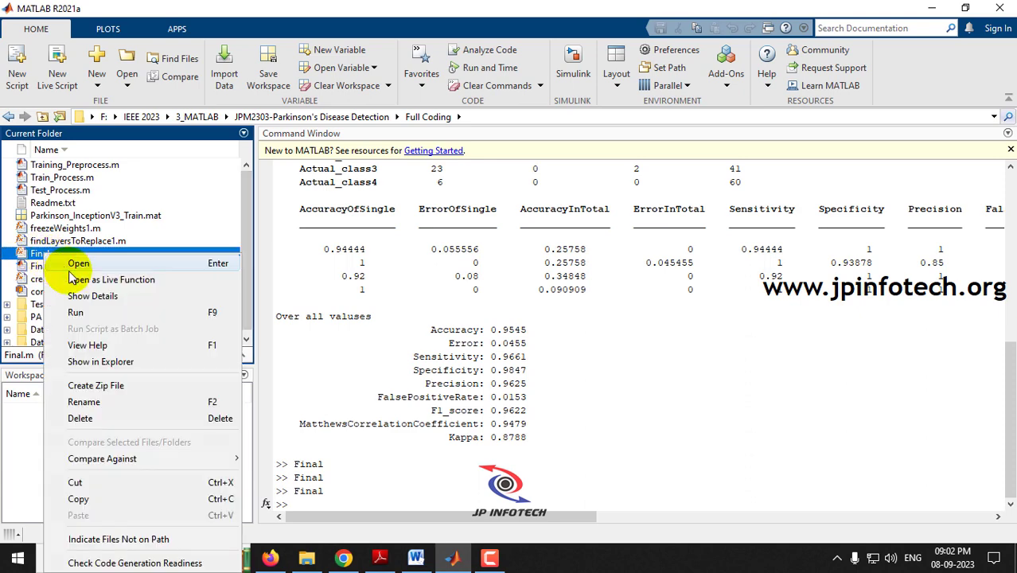
left_click(75, 312)
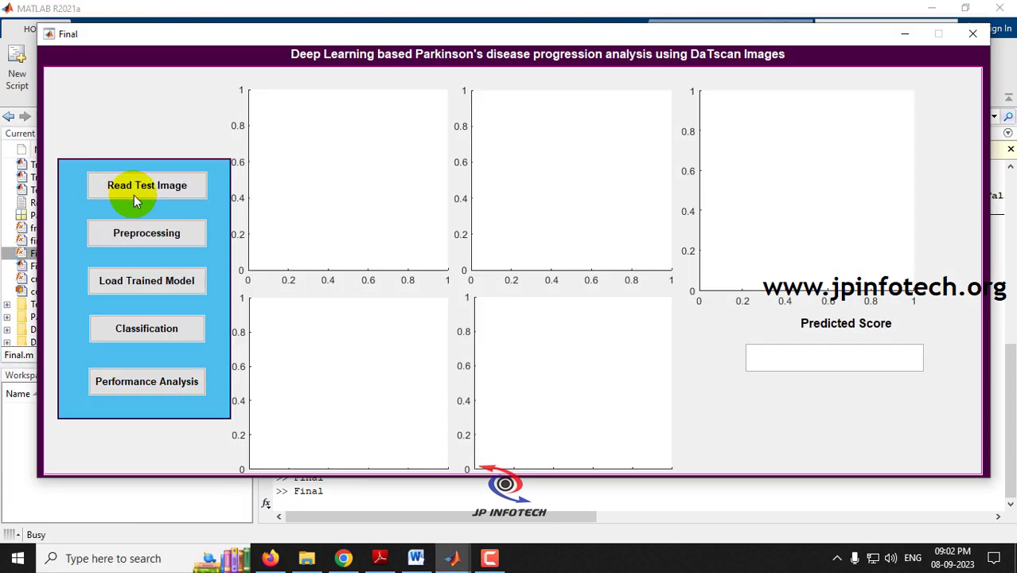
left_click(136, 202)
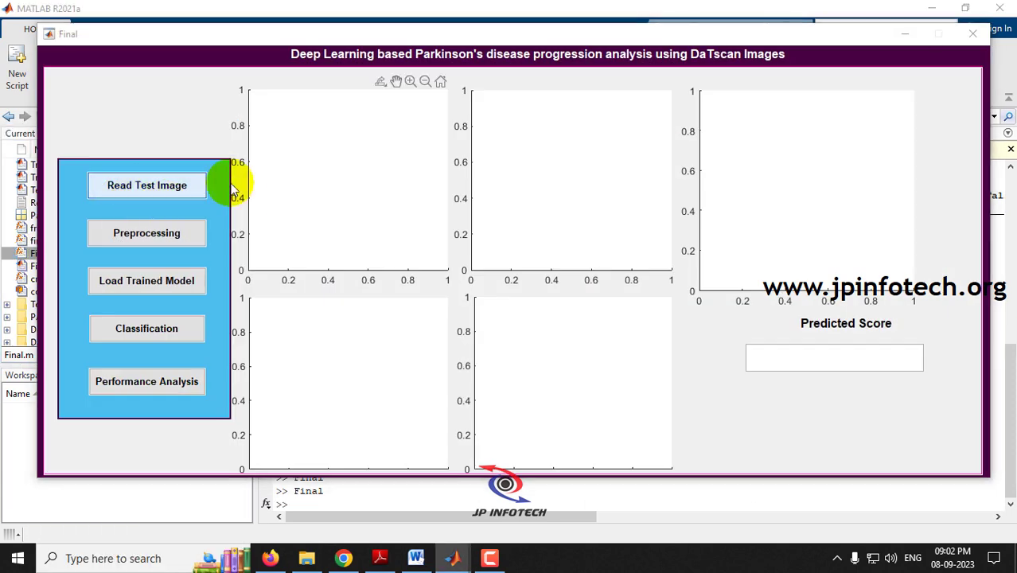
Load image A31 from the Dataset's Parkinson Disease Severe Stage folder as the test image and preprocess it
double_click(207, 169)
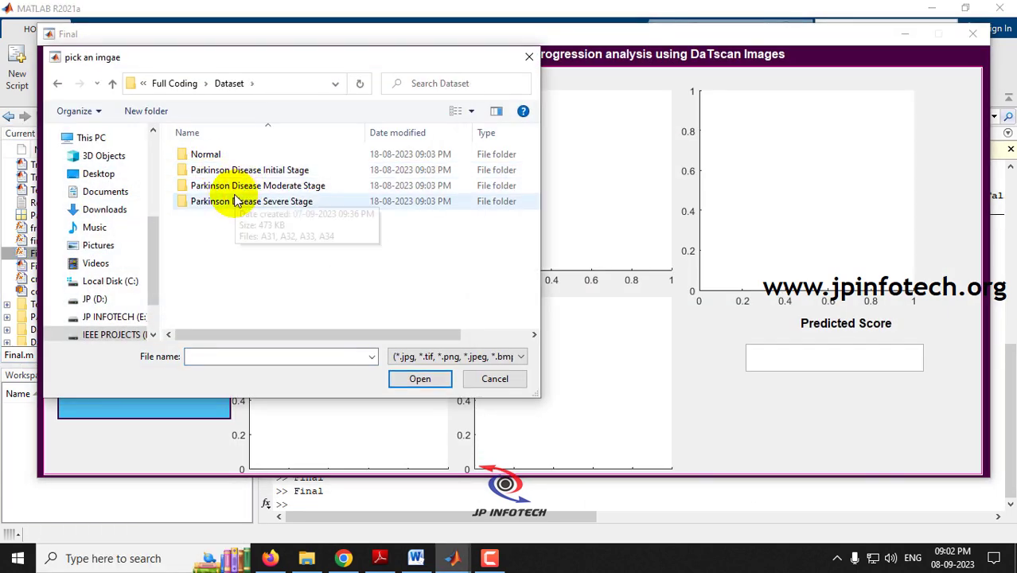
double_click(237, 204)
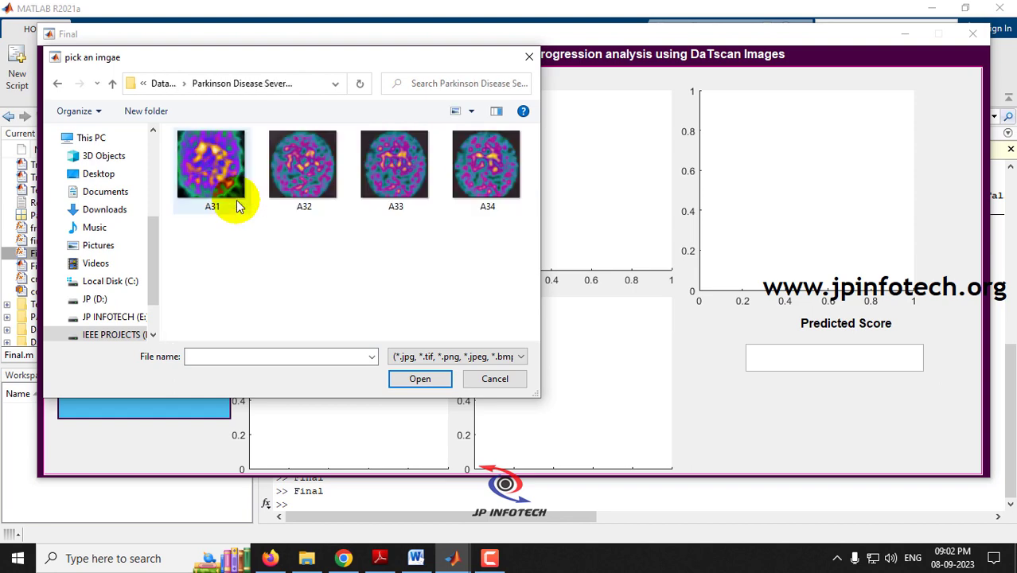
double_click(212, 188)
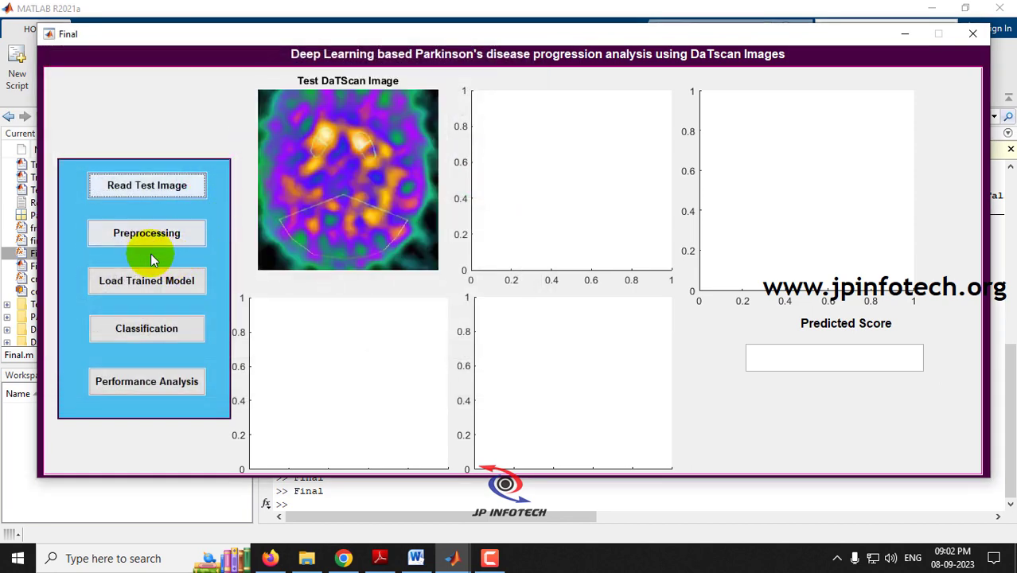
left_click(145, 236)
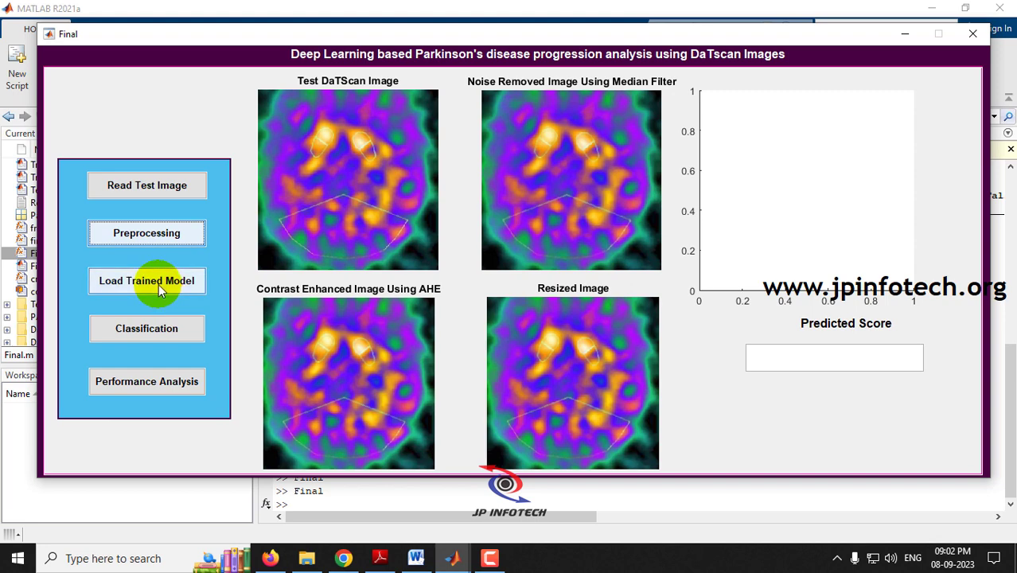
Load the trained network model and classify test image A31, highlighting its predicted score
left_click(159, 283)
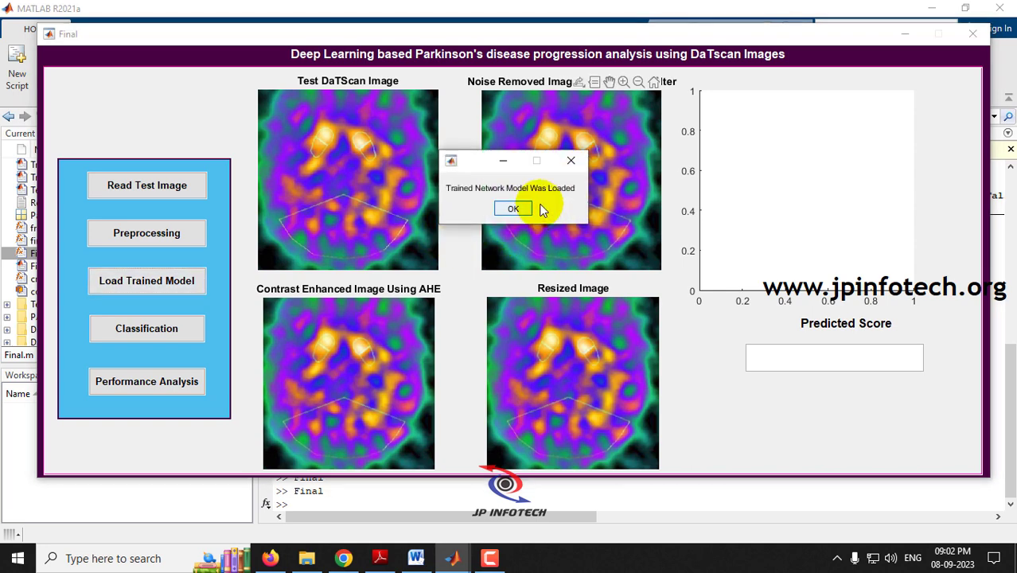
left_click(516, 208)
left_click(156, 335)
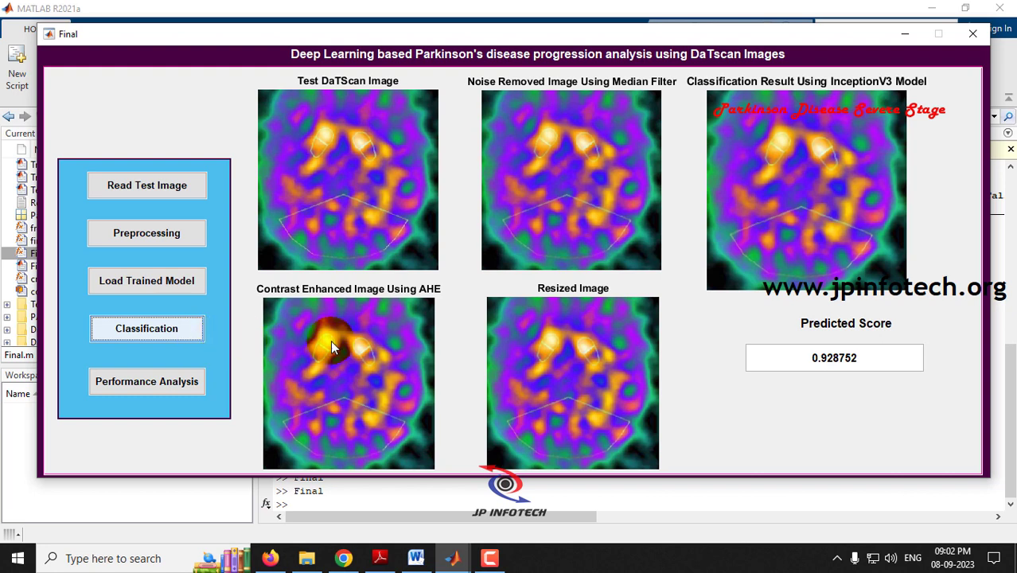
left_click_drag(810, 358, 862, 358)
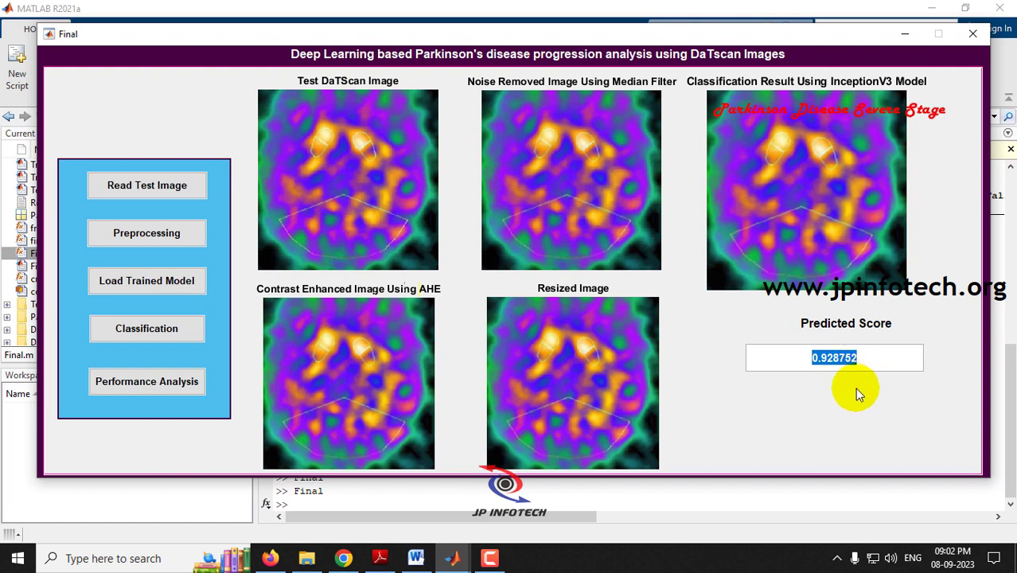
left_click(854, 388)
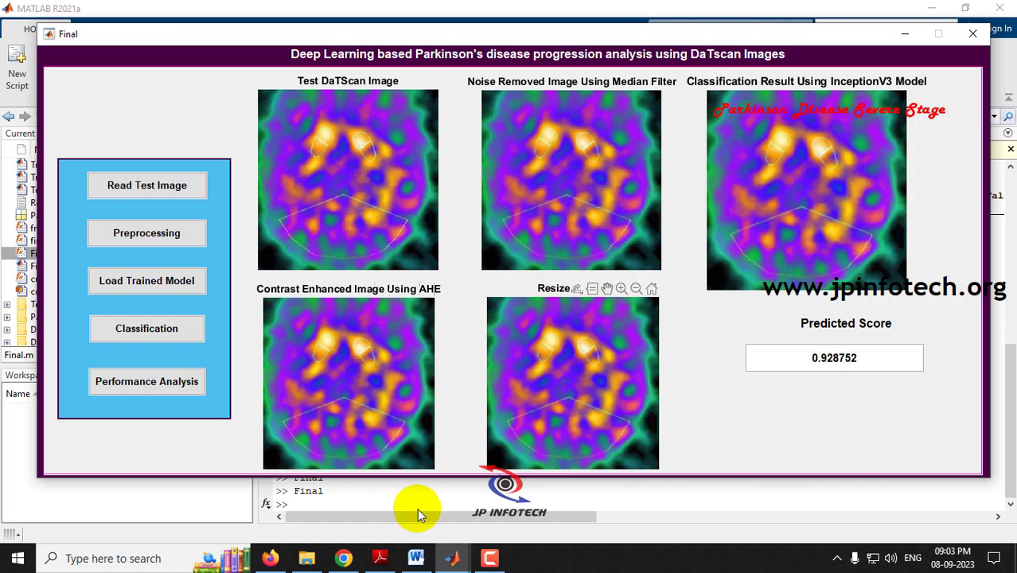
Switch to the Deep Learning Based Parkinson's Disease document in Word and view the project titles on its first page
left_click(420, 557)
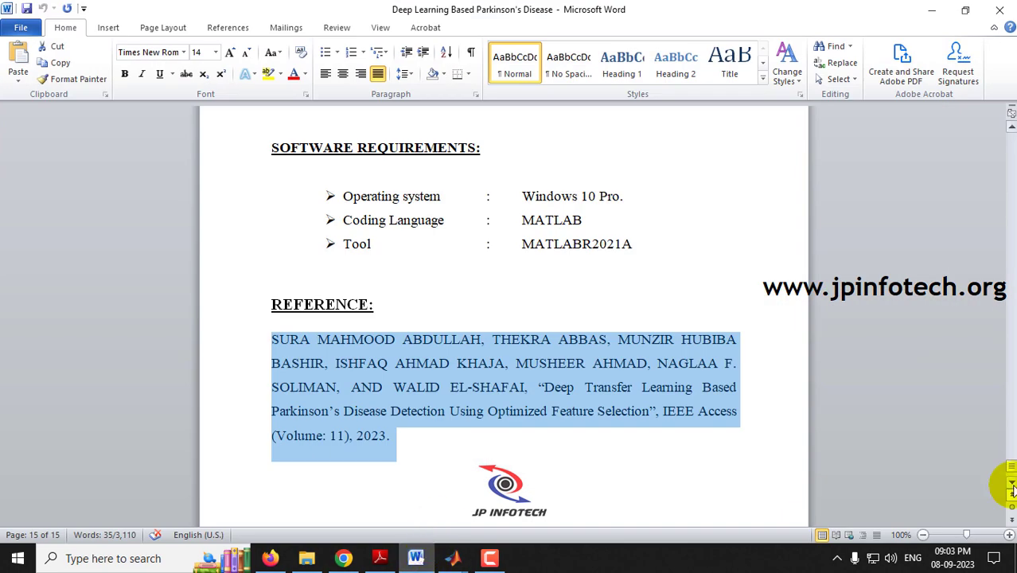
left_click_drag(1010, 483, 1004, 153)
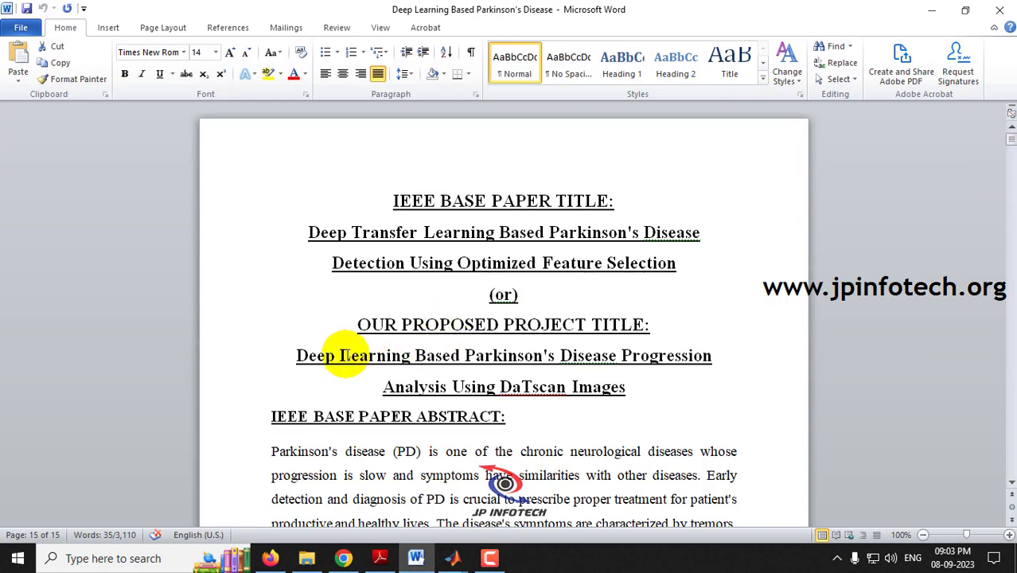